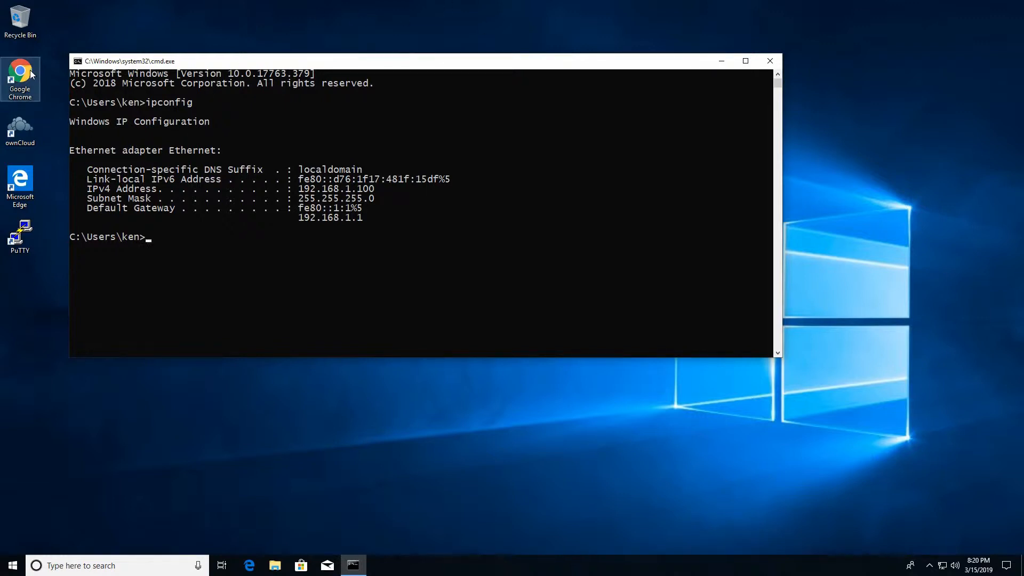
- Launch Google Chrome from the desktop after noting gateway 192.168.1.1 in ipconfig
double_click(11, 74)
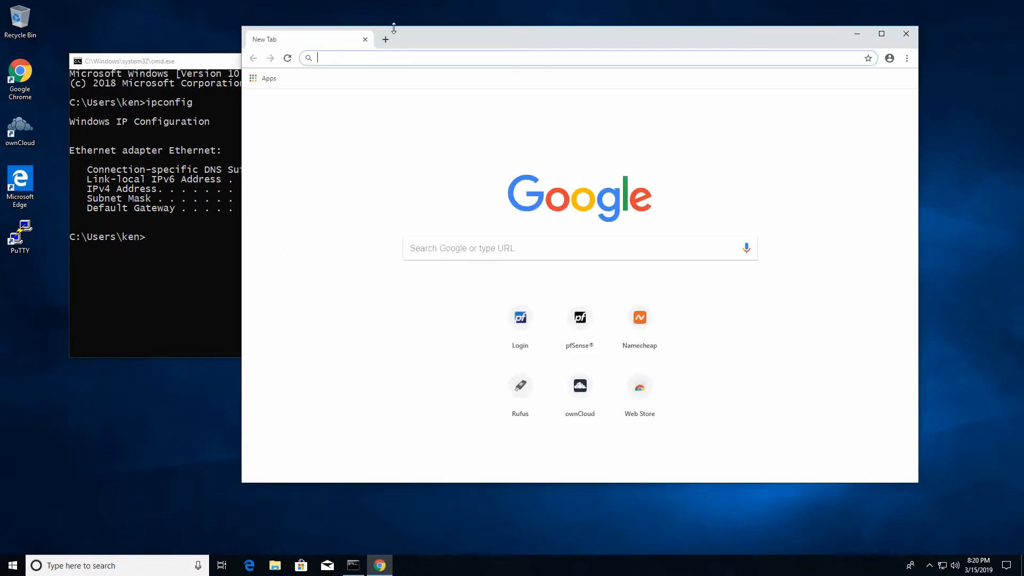
- Arrange the Chrome and Command Prompt windows on the desktop
drag(415, 38, 405, 90)
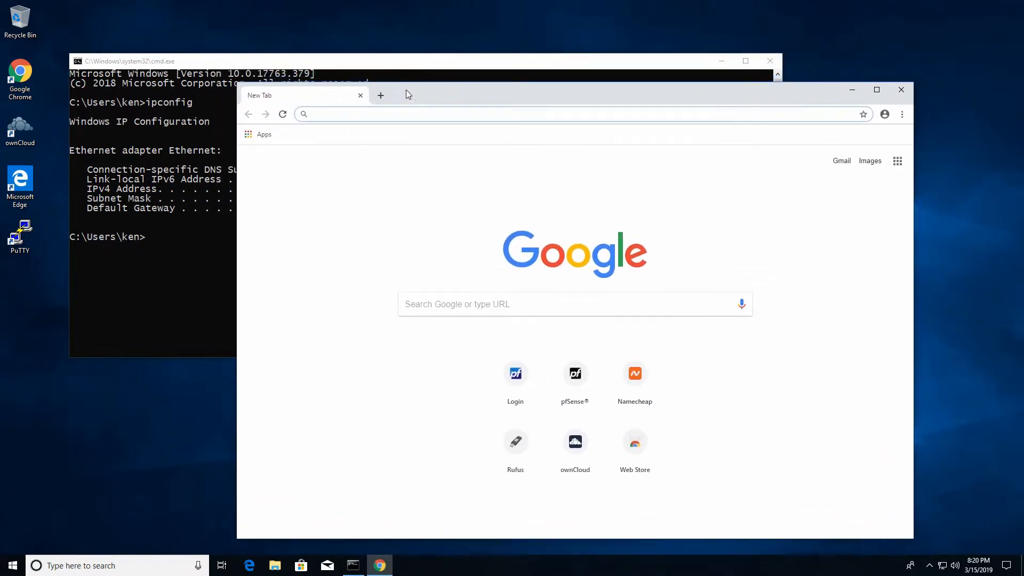
click(350, 63)
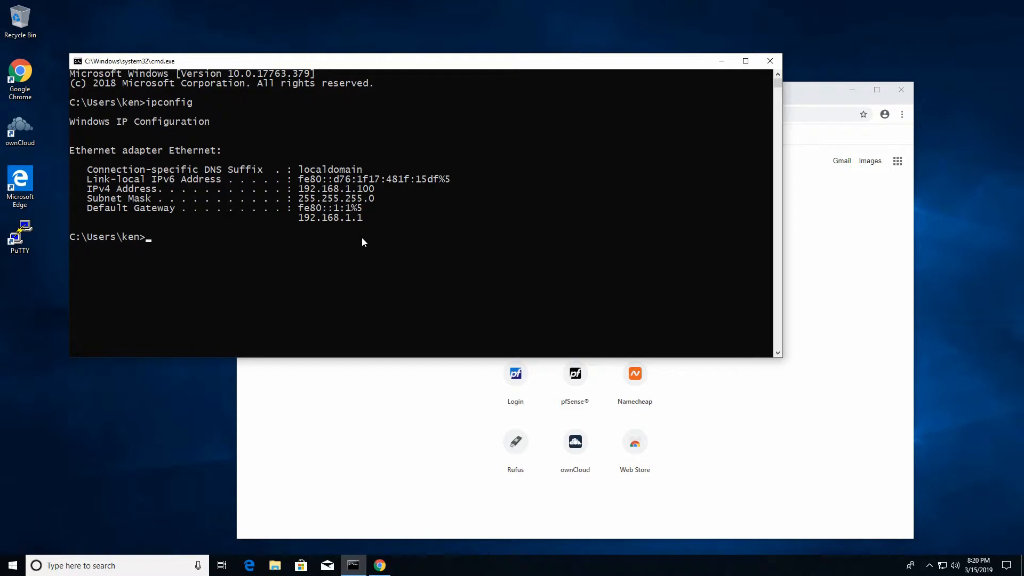
drag(575, 72, 530, 40)
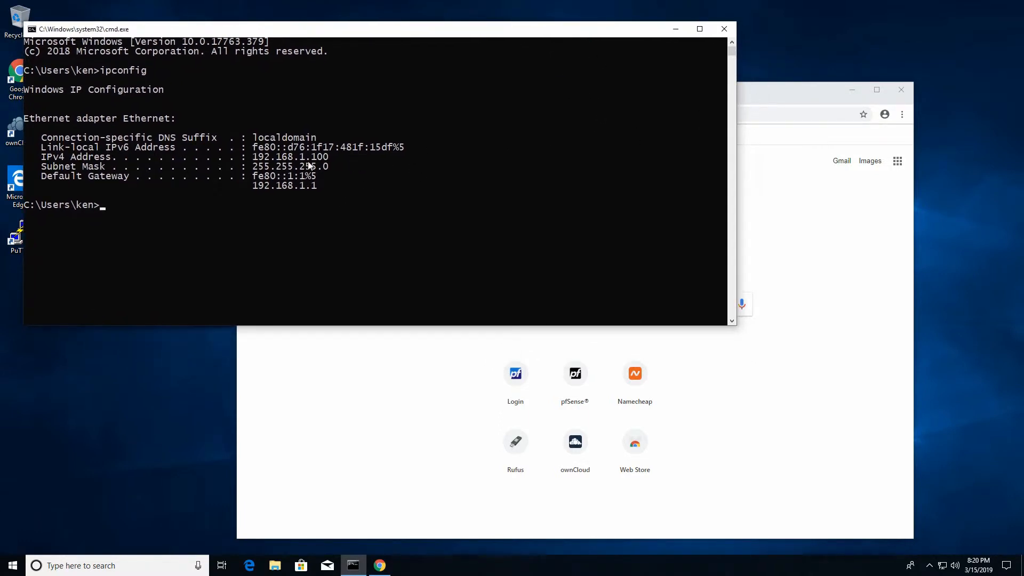
click(743, 99)
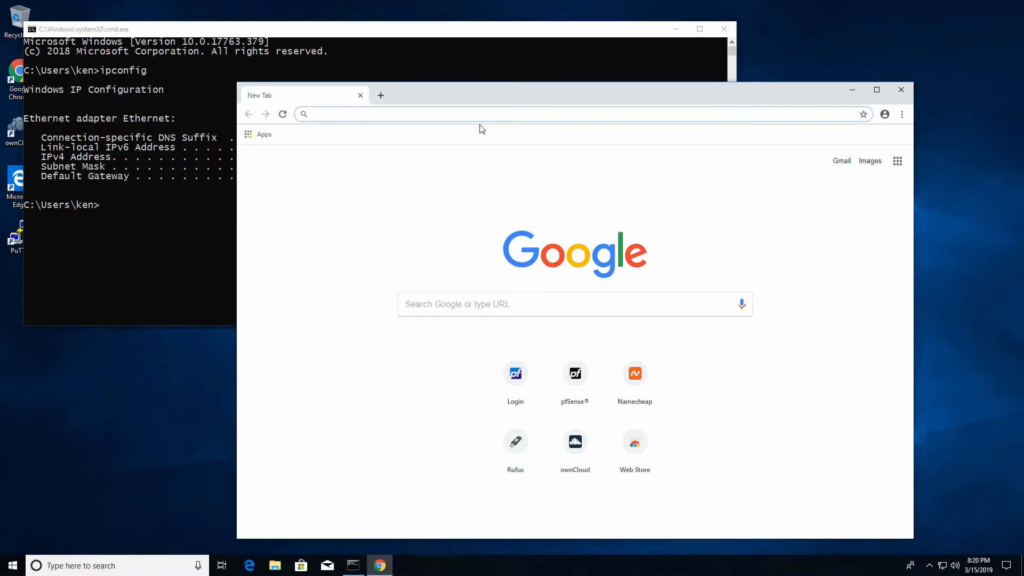
text(https:/)
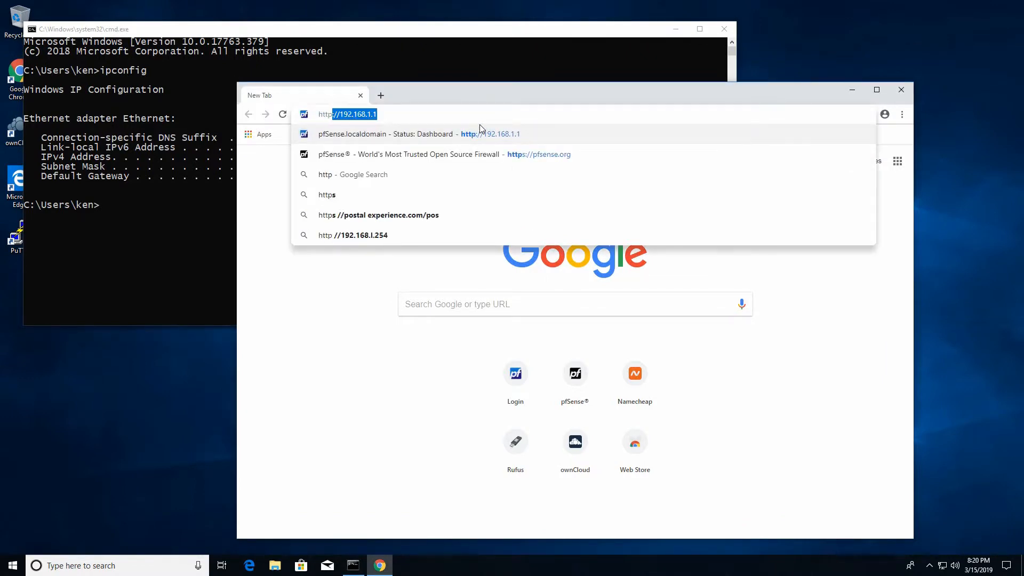
text(//)
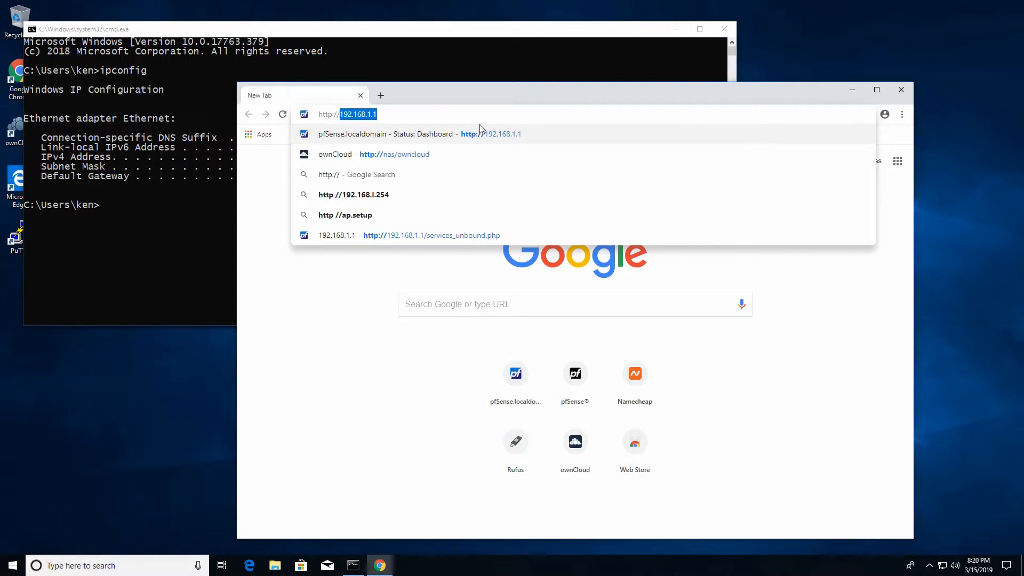
text(192.168.1.1)
key(Return)
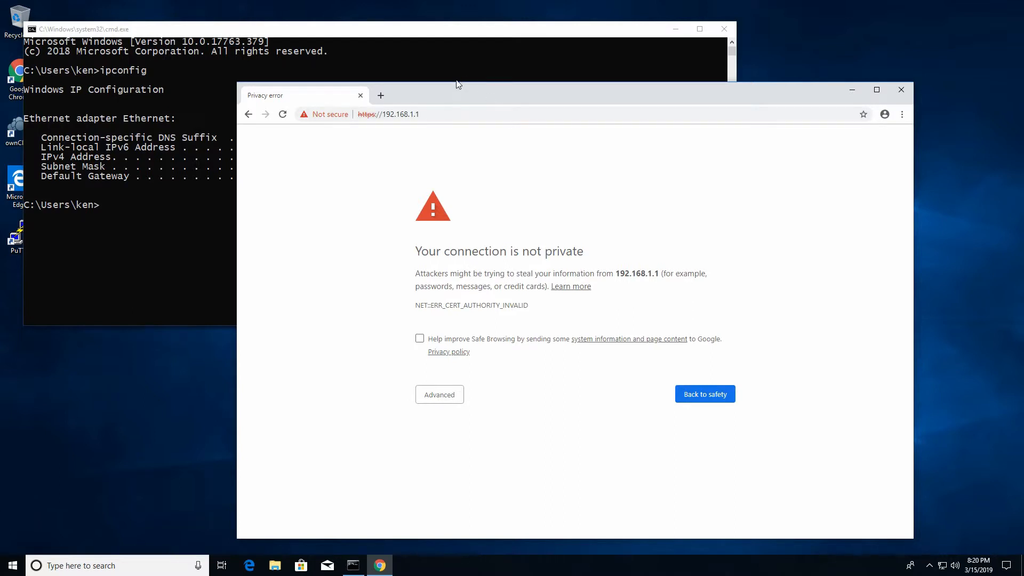
drag(456, 87, 417, 65)
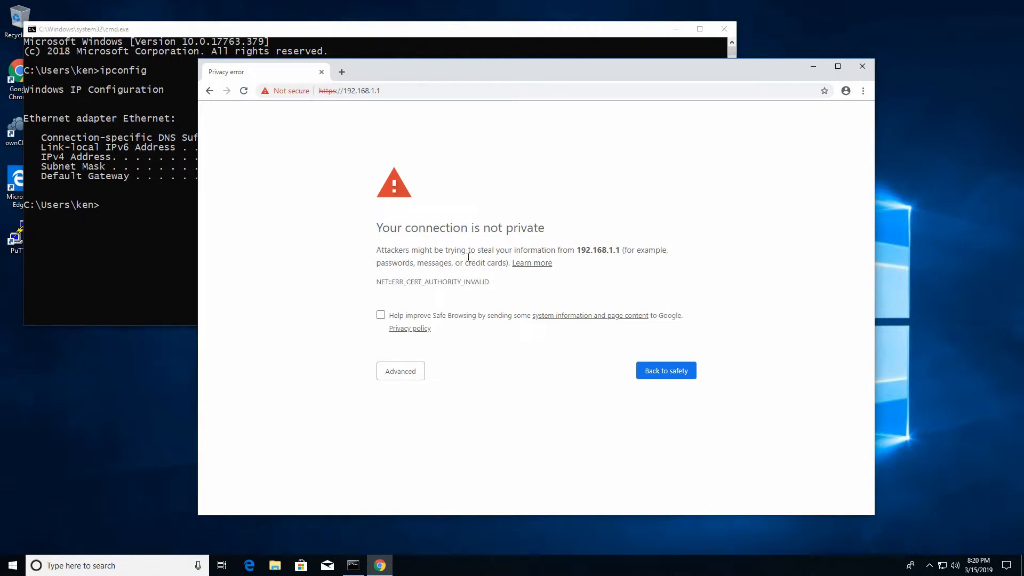
click(402, 371)
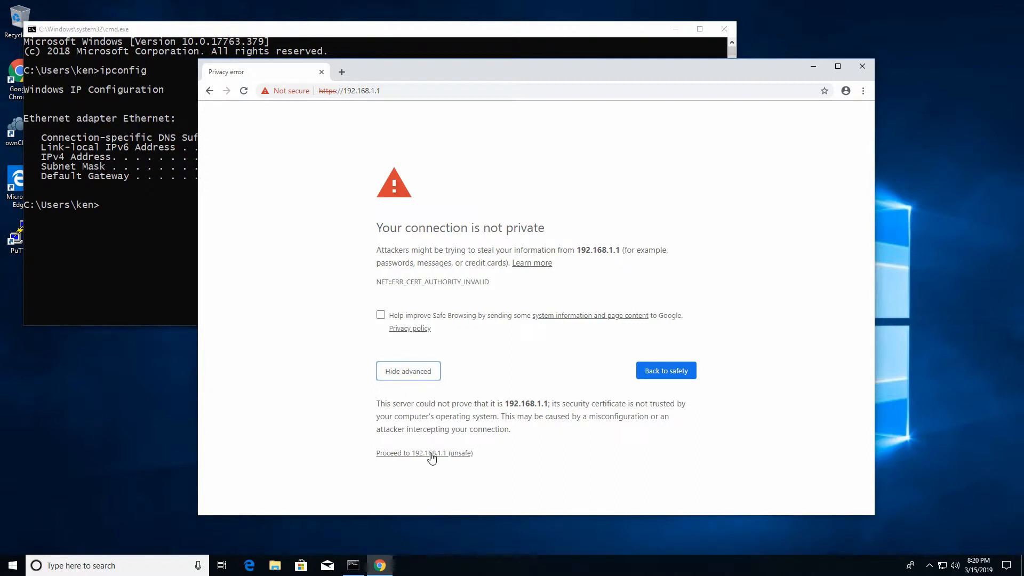
click(432, 455)
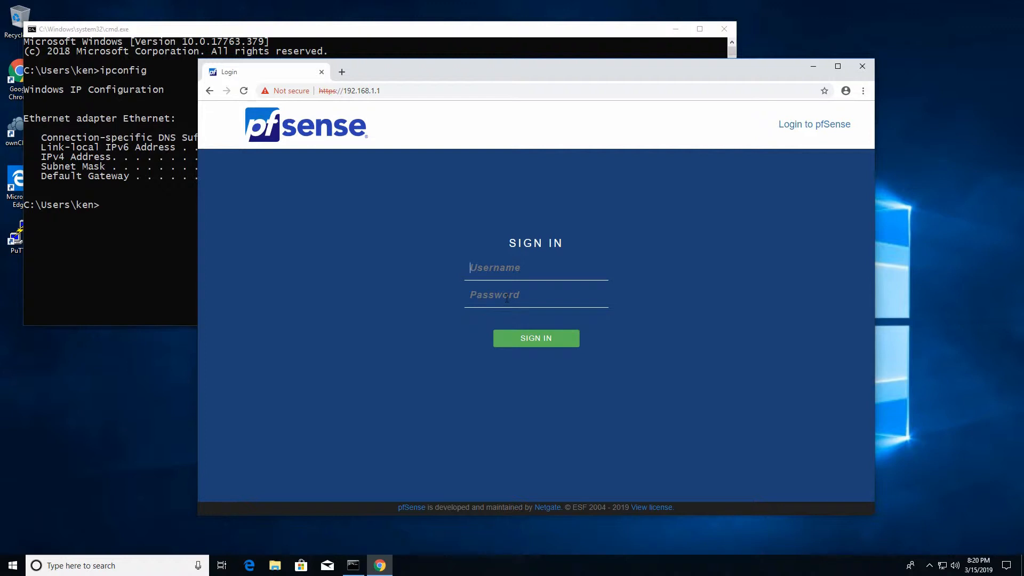
- Sign in as admin with the default password and advance the wizard past welcome and support pages
text(admin)
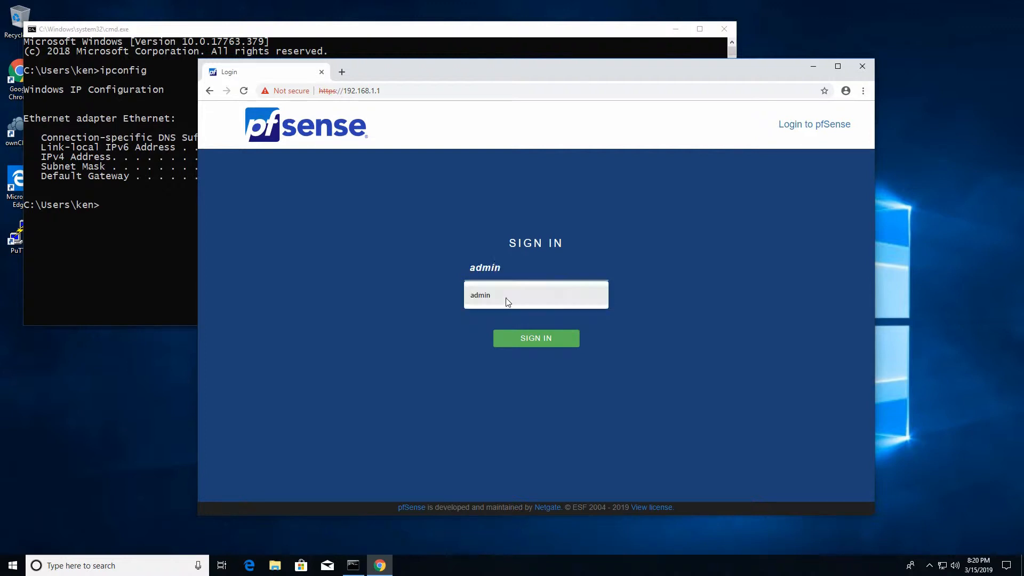
key(Tab)
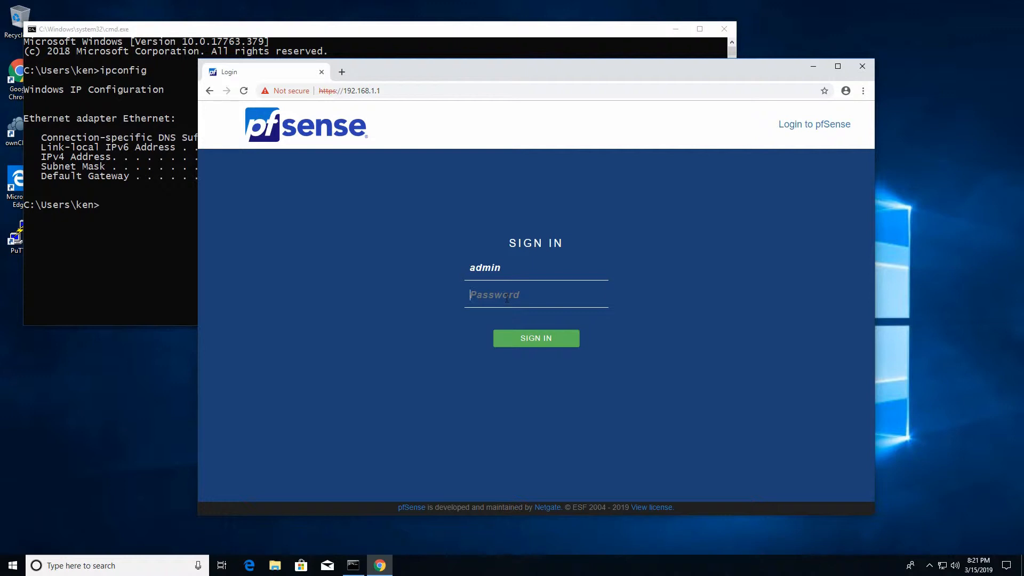
text(pfsense)
click(534, 341)
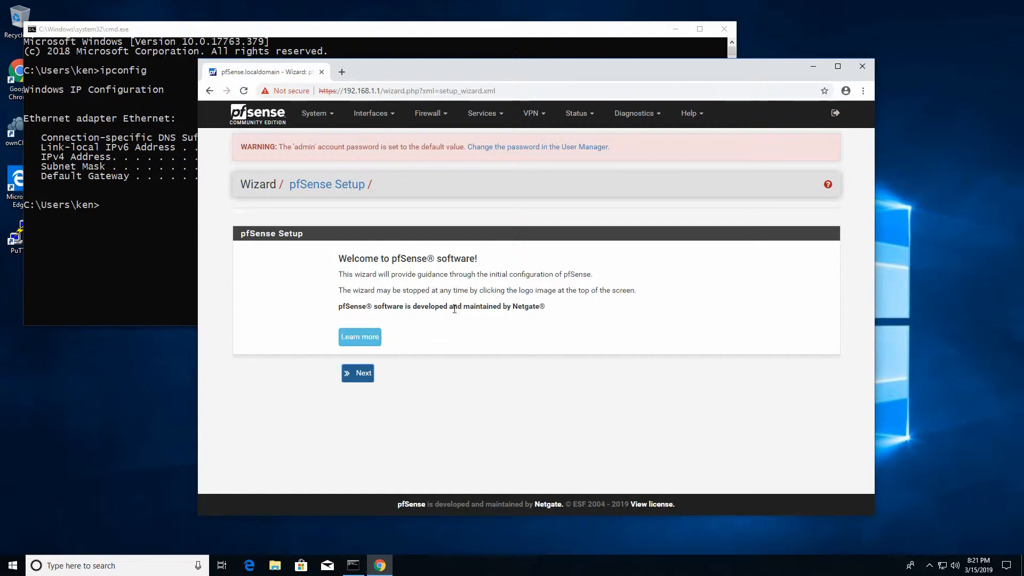
click(360, 374)
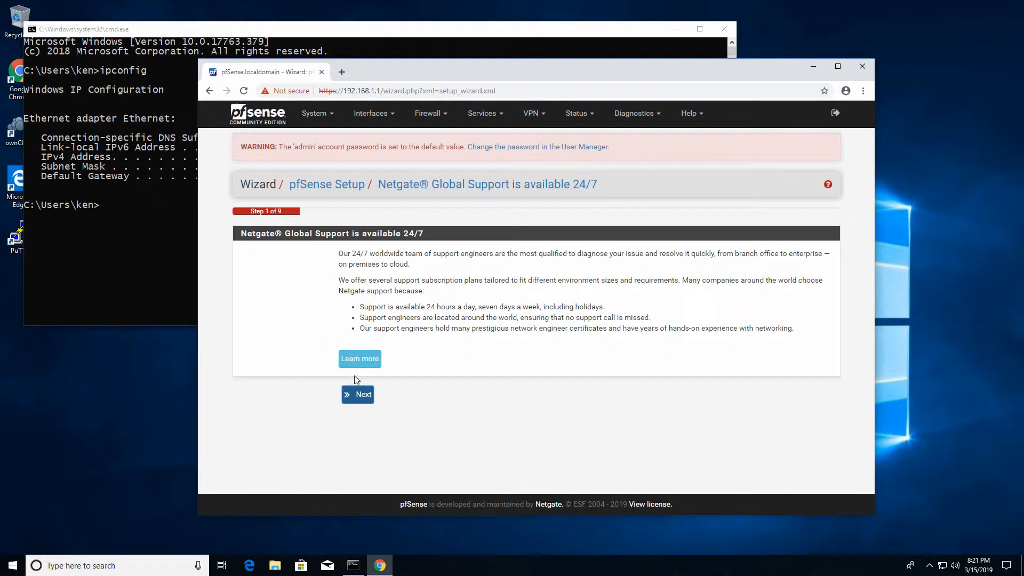
click(358, 396)
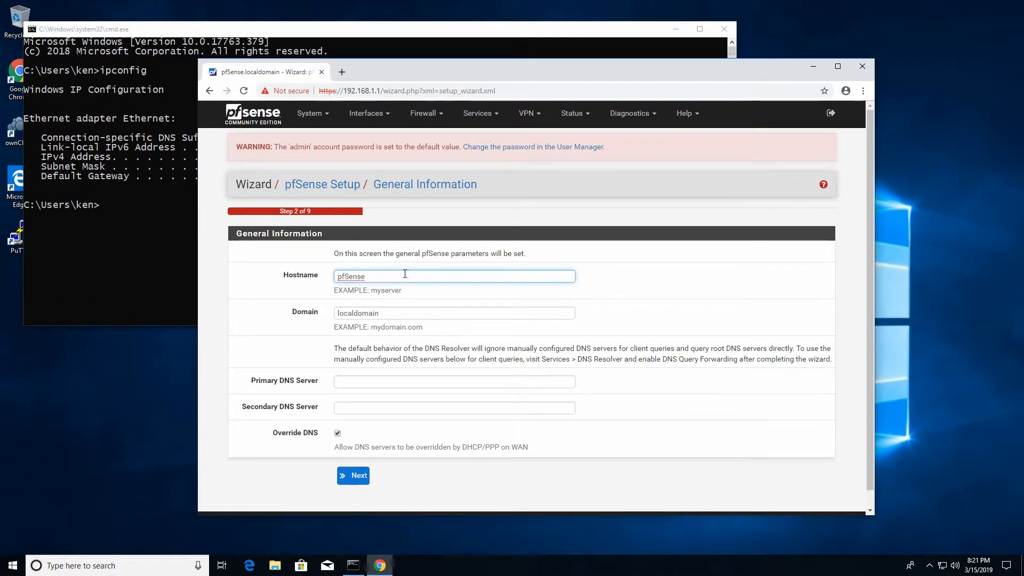
- Replace the domain localdomain with setusup.info, keeping hostname pfSense
drag(377, 277, 294, 283)
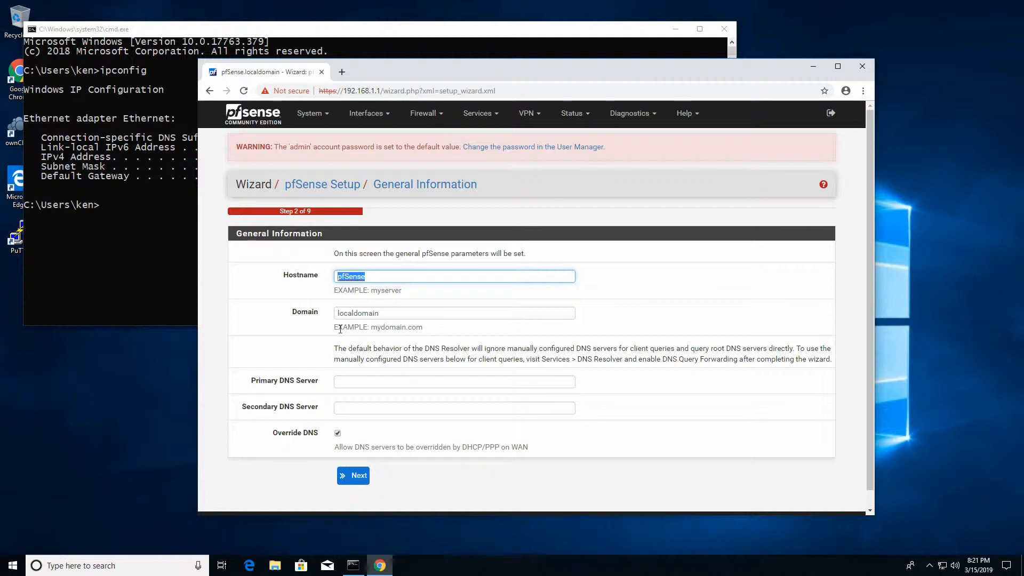
drag(383, 313, 292, 323)
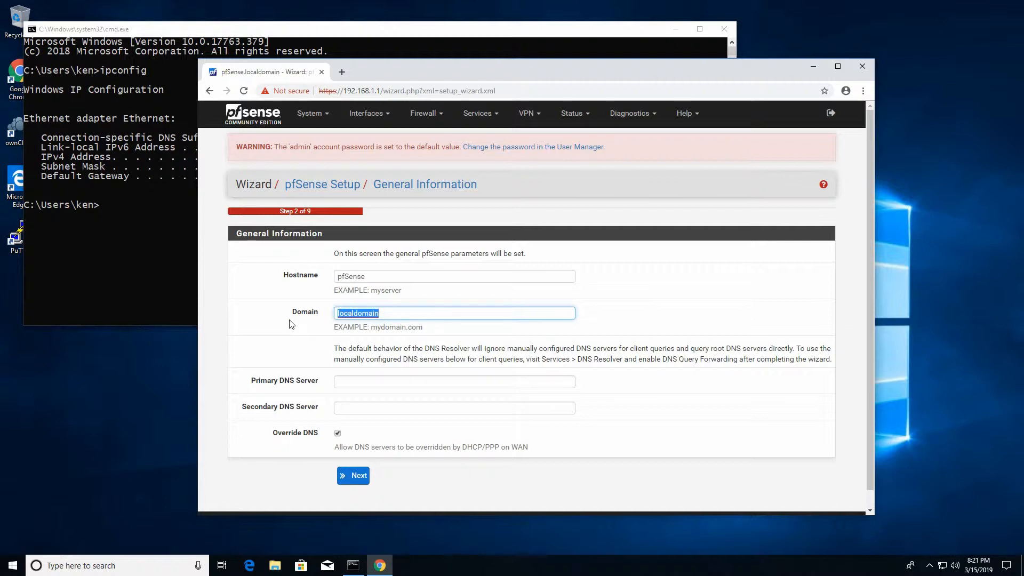
text(setusup.info)
- Leave both DNS server fields empty and accept the General Information page
click(371, 386)
click(367, 408)
click(370, 386)
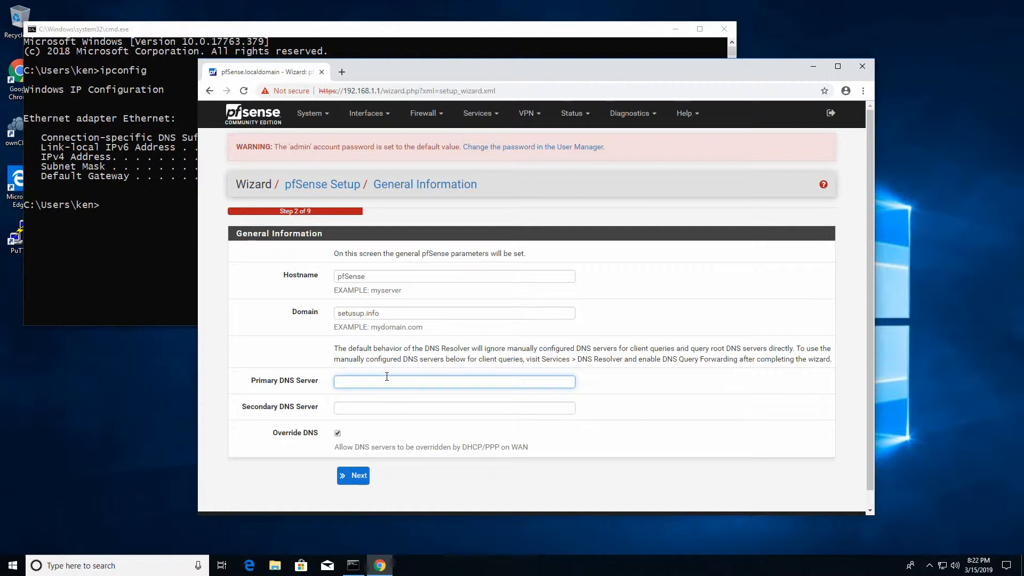
text(1.1.1.1)
key(ctrl+a)
text(8.8.8.8)
key(ctrl+a)
key(BackSpace)
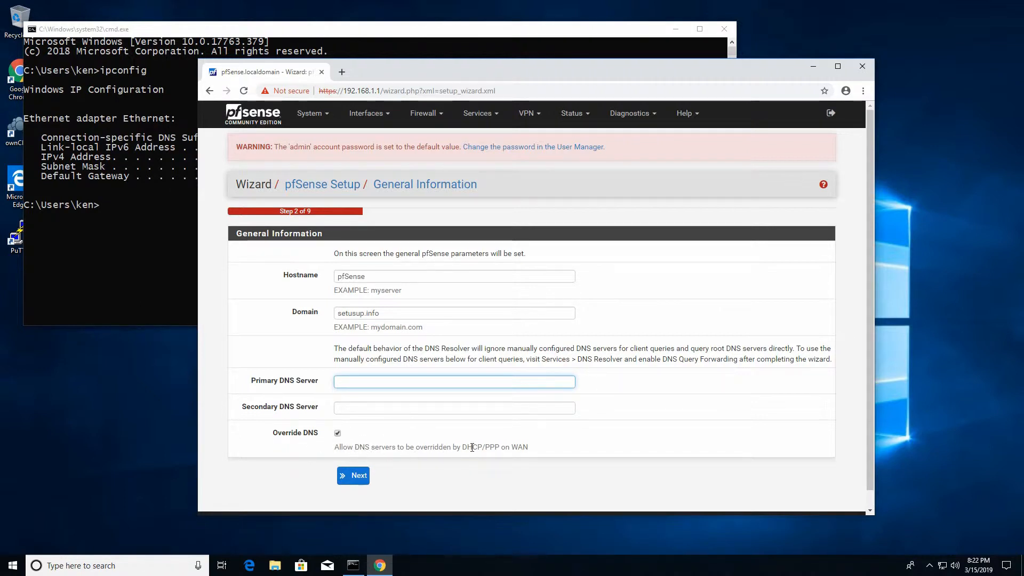
drag(458, 449, 519, 447)
click(518, 446)
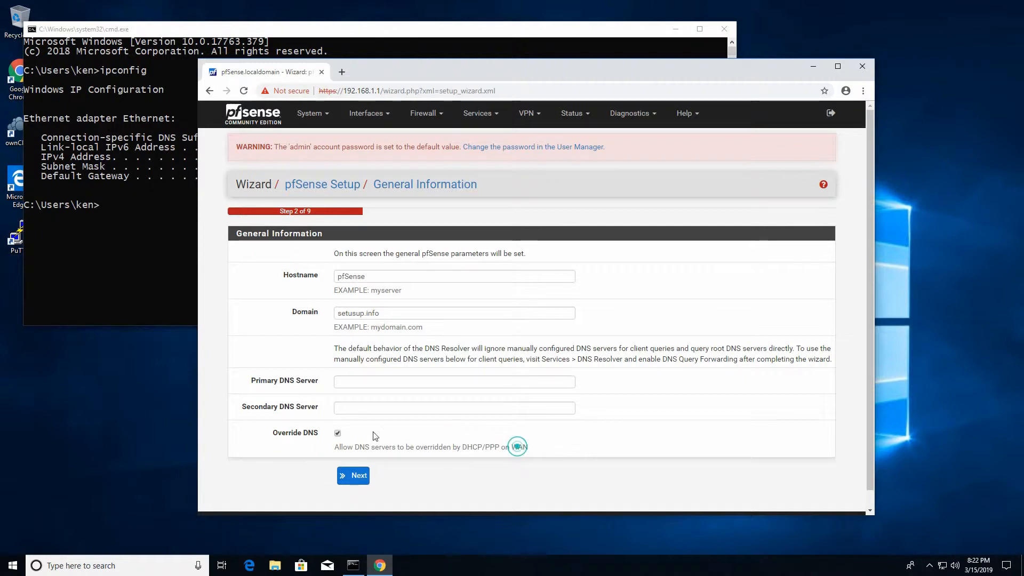
click(350, 382)
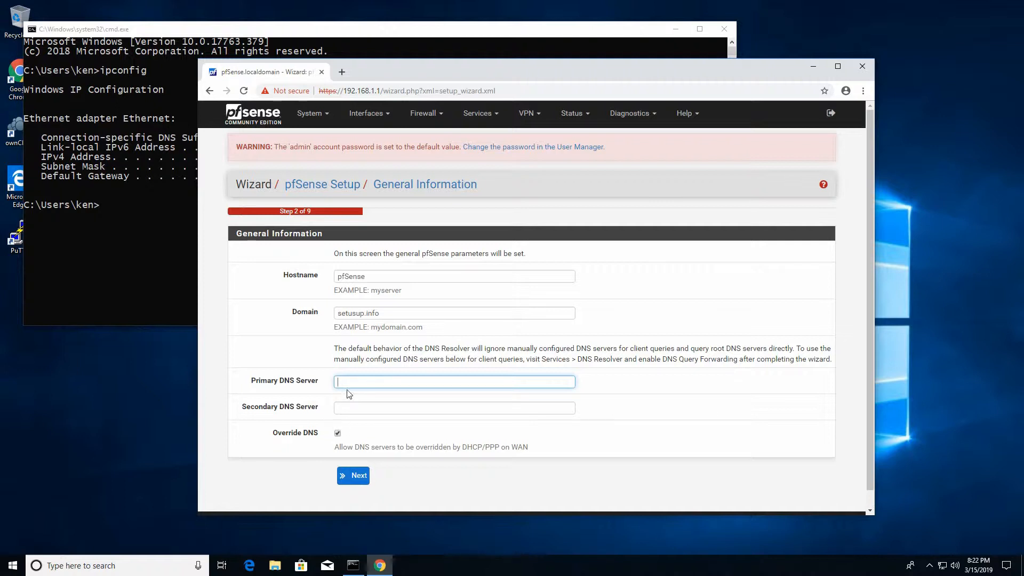
click(354, 475)
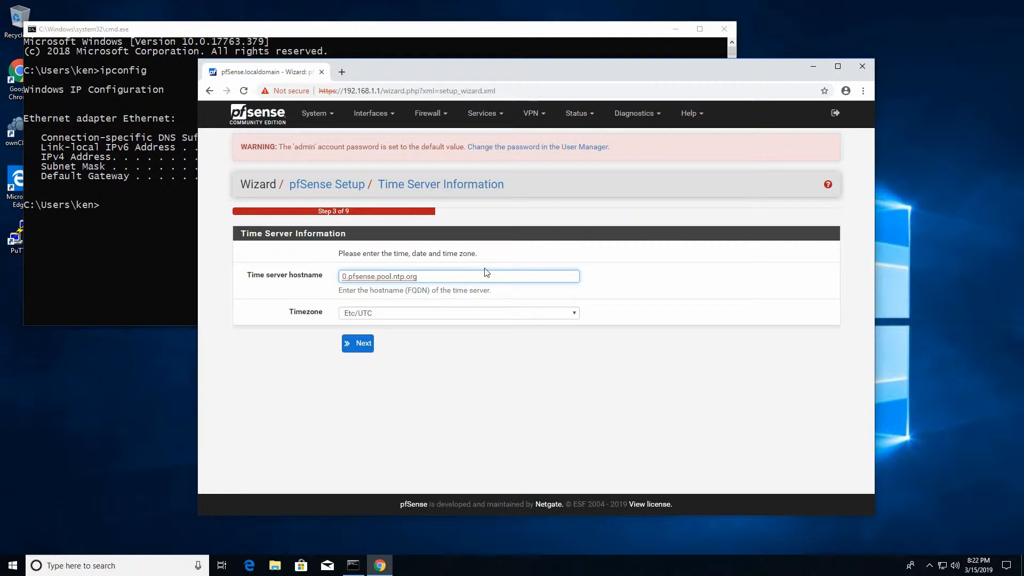
- Keep the default time server hostname 0.pfsense.pool.ntp.org
drag(365, 277, 435, 278)
click(435, 277)
drag(341, 277, 452, 274)
click(453, 274)
drag(342, 277, 418, 274)
- Set the timezone to America/Chicago and continue to the WAN interface step
click(409, 319)
scroll(453, 412, down, 6)
scroll(452, 411, down, 8)
scroll(452, 408, up, 20)
scroll(452, 404, up, 15)
scroll(453, 400, up, 2)
scroll(453, 399, up, 5)
scroll(480, 414, up, 6)
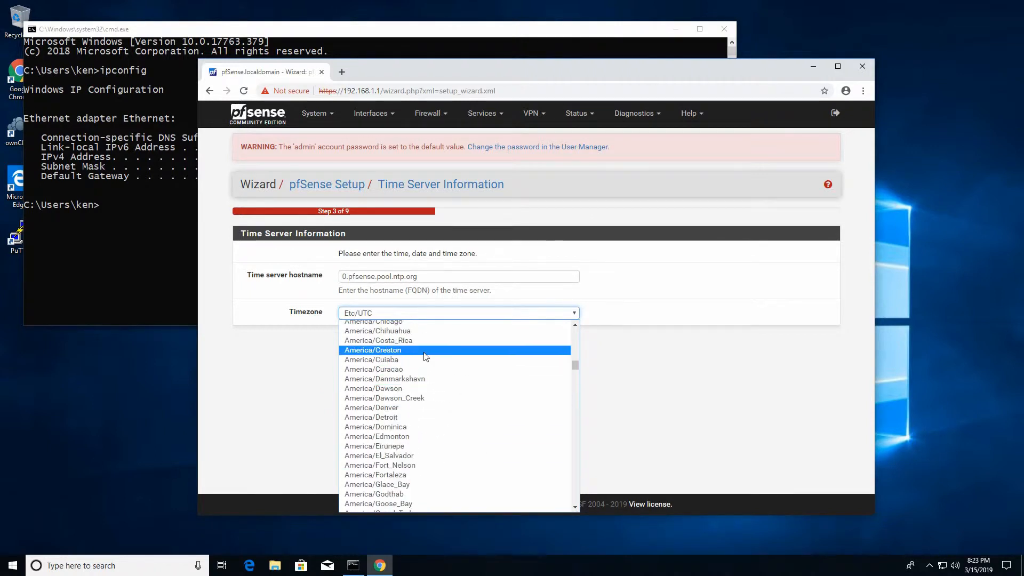
scroll(427, 369, up, 4)
click(415, 430)
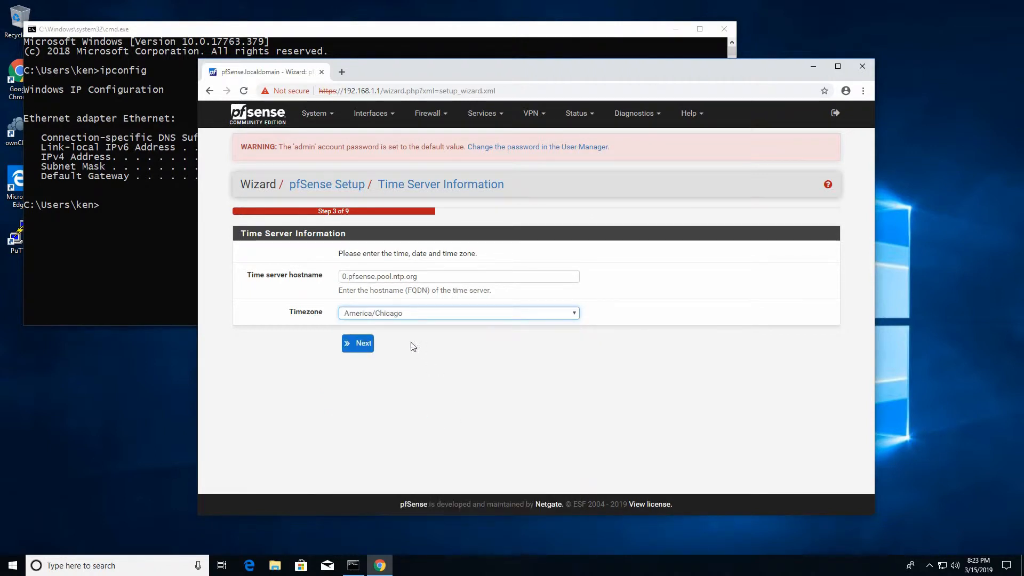
click(357, 344)
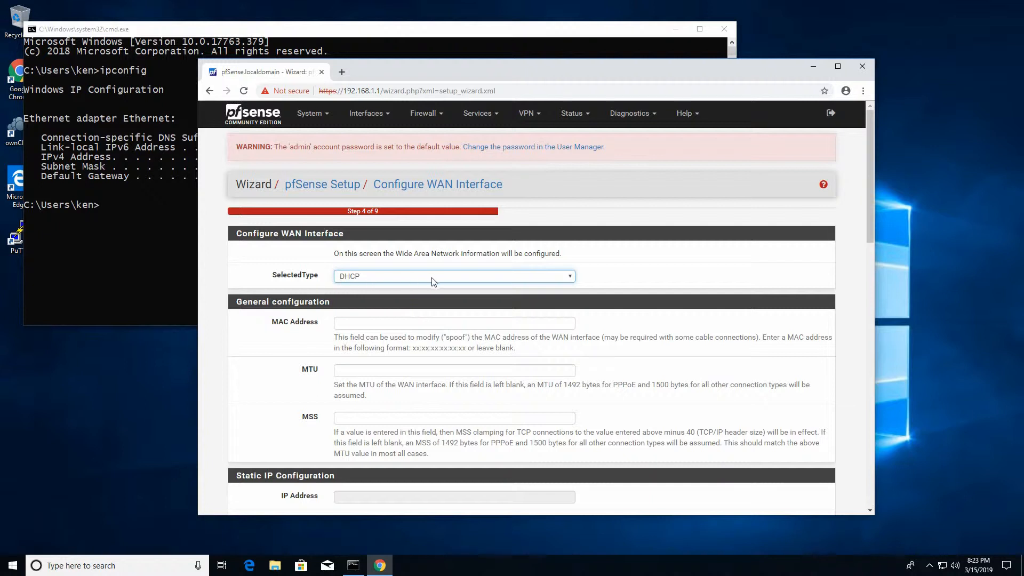
- Accept the default DHCP WAN settings and advance to the LAN interface step
scroll(441, 334, down, 1)
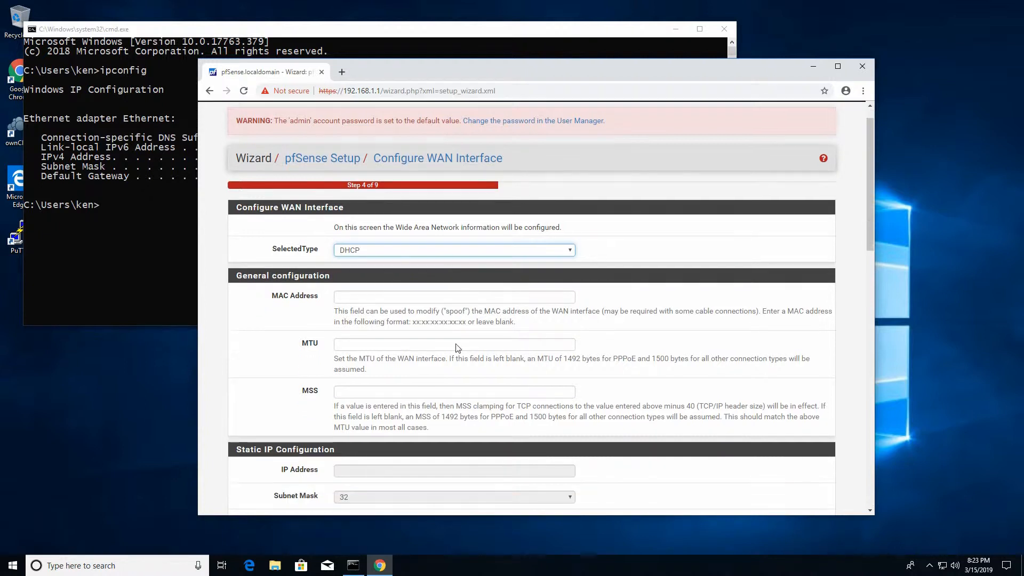
scroll(469, 356, up, 1)
scroll(468, 356, down, 1)
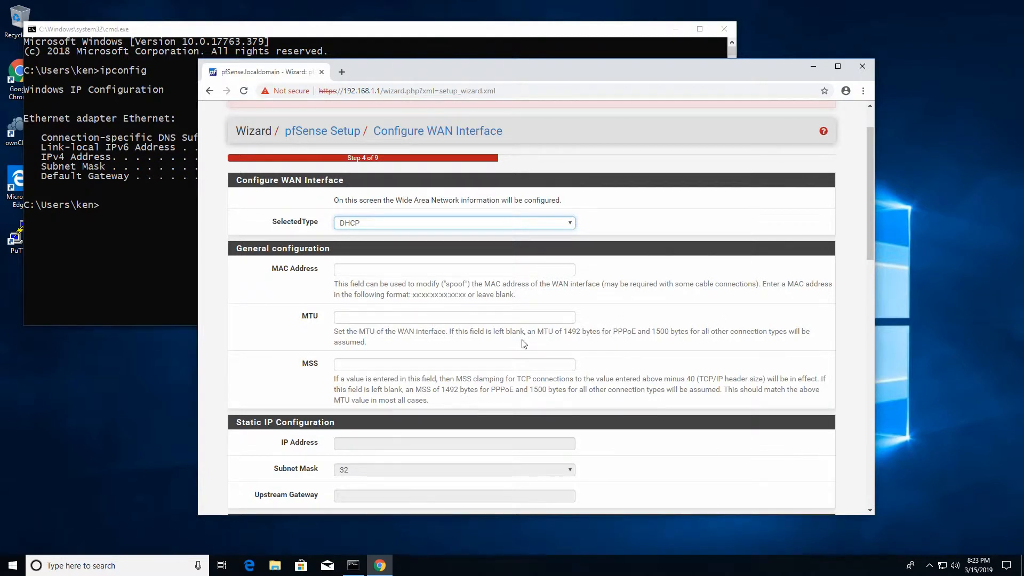
scroll(523, 342, down, 2)
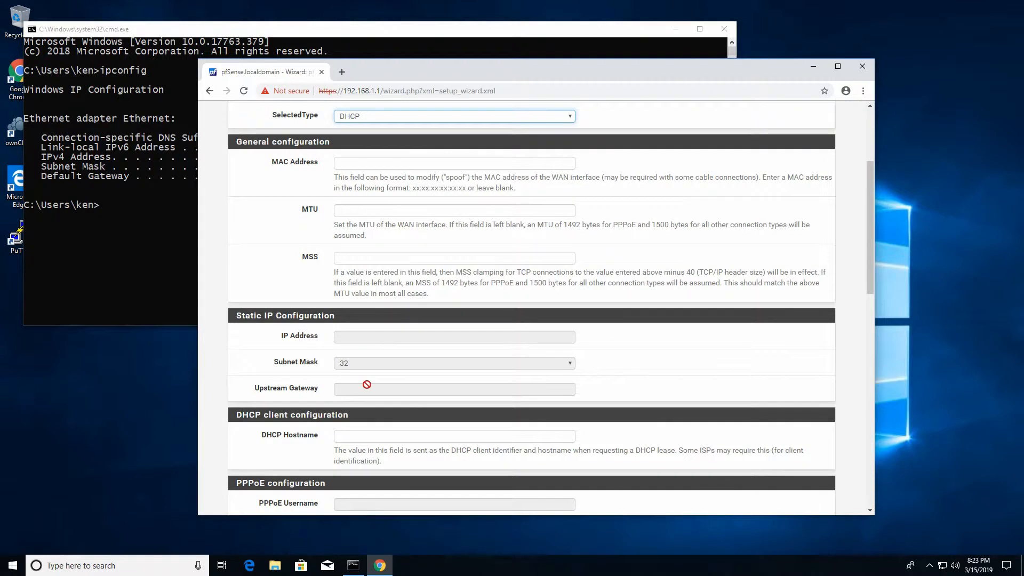
scroll(533, 390, down, 2)
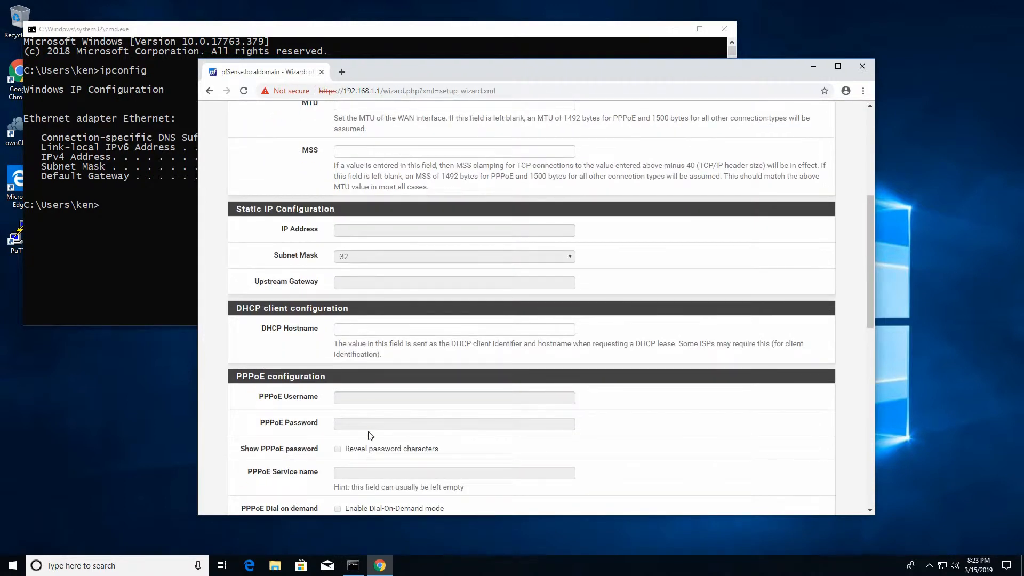
scroll(385, 249, up, 2)
scroll(385, 326, down, 4)
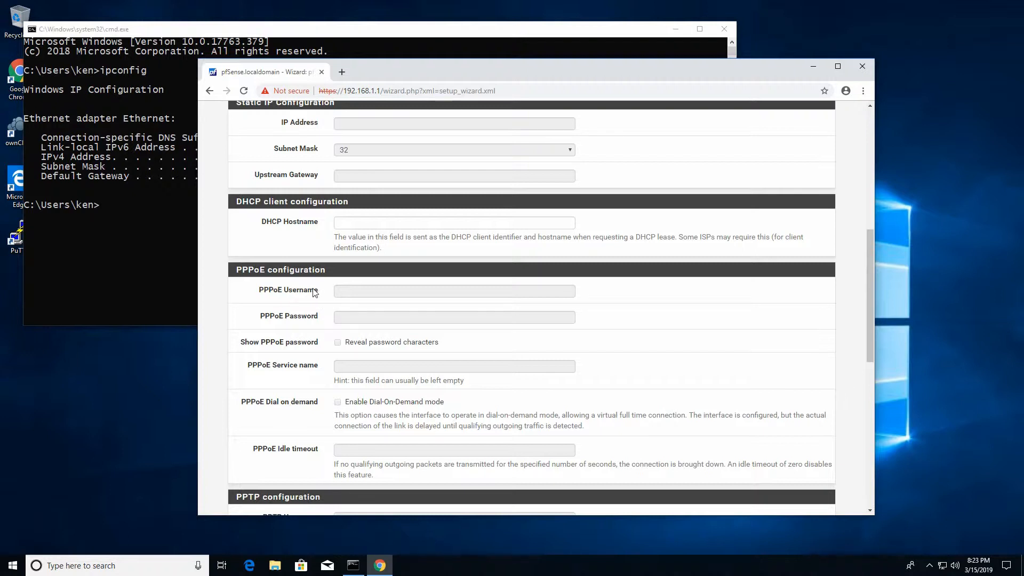
scroll(480, 315, down, 2)
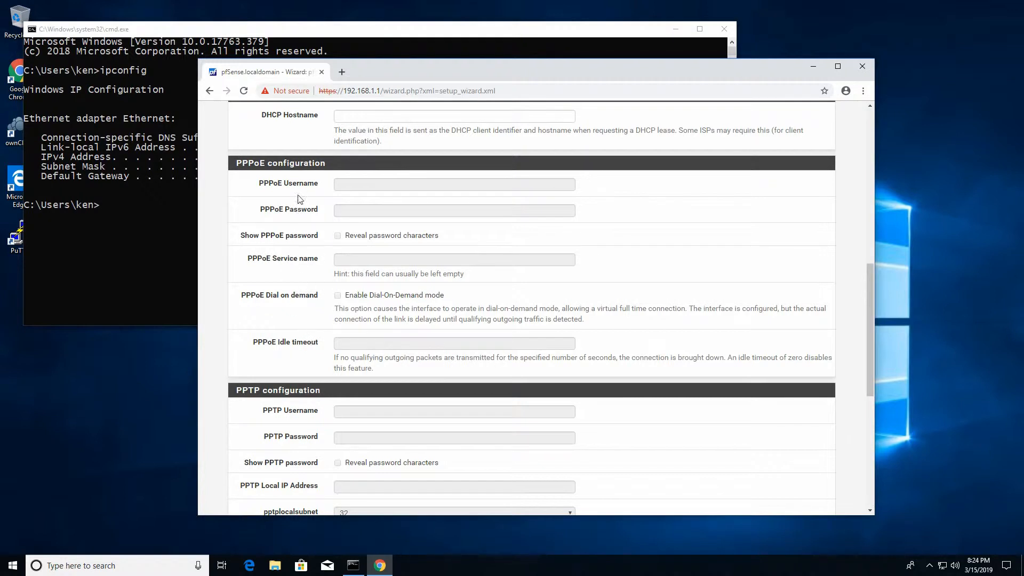
scroll(401, 291, down, 3)
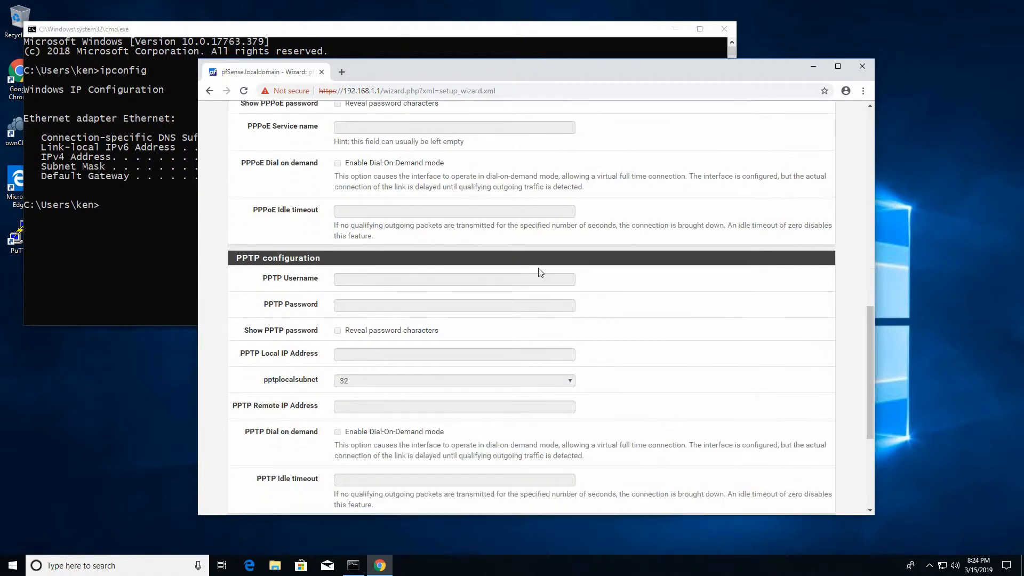
scroll(474, 293, down, 3)
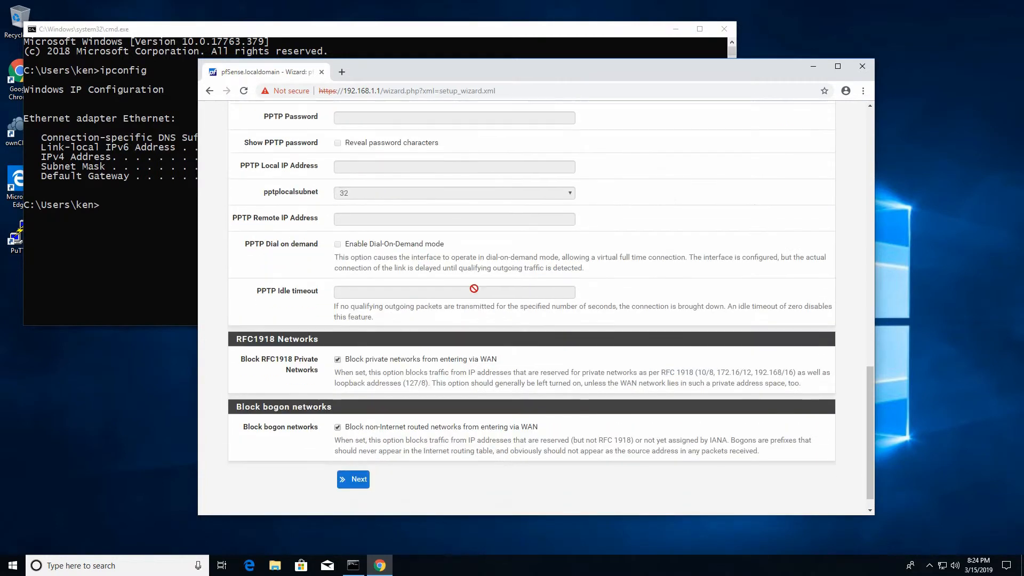
scroll(470, 321, down, 1)
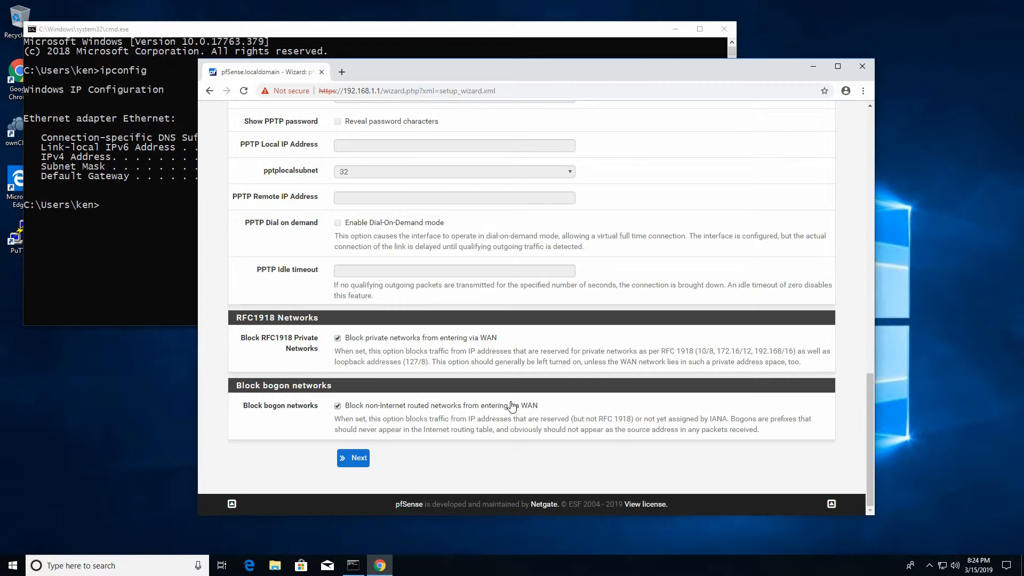
click(357, 458)
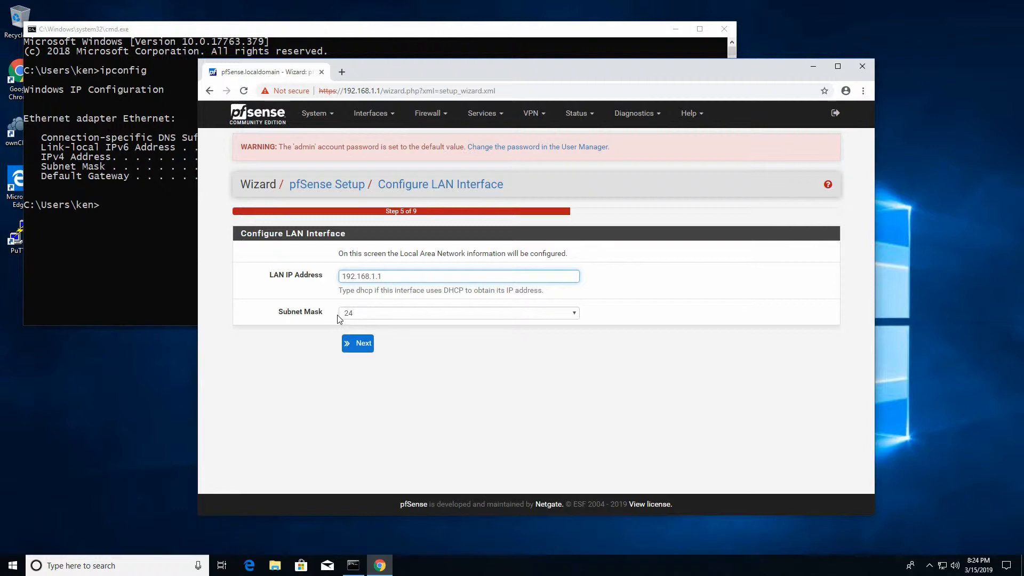
- Keep LAN 192.168.1.1/24, set a new admin password, reload, and open Status > Dashboard
click(356, 344)
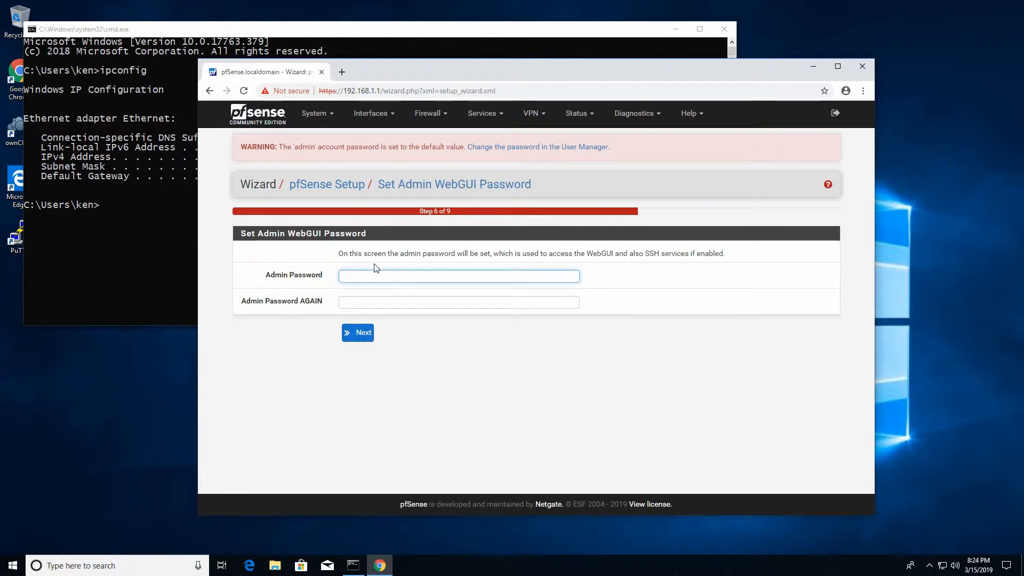
text(•••)
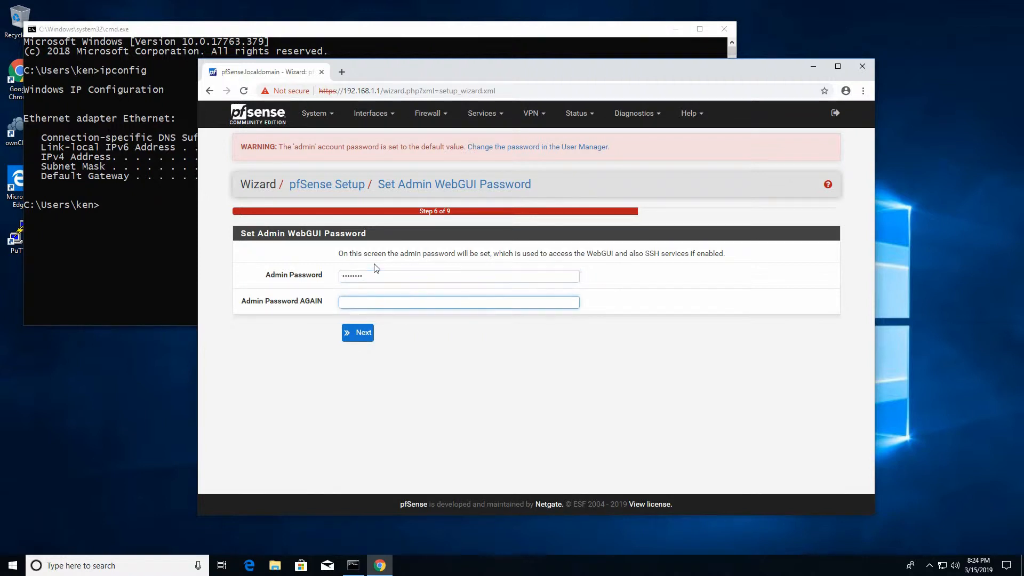
text(••)
click(357, 334)
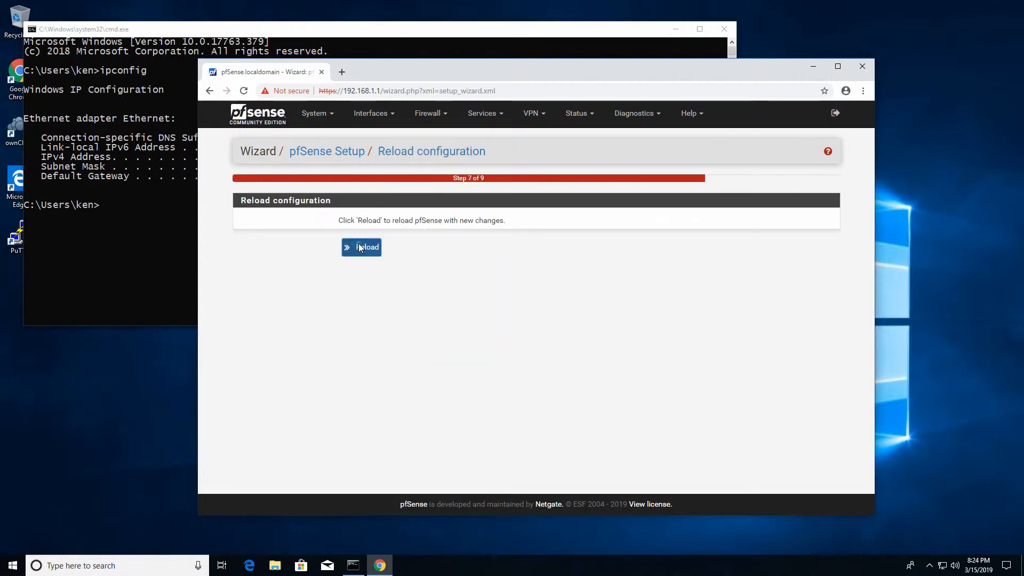
click(360, 248)
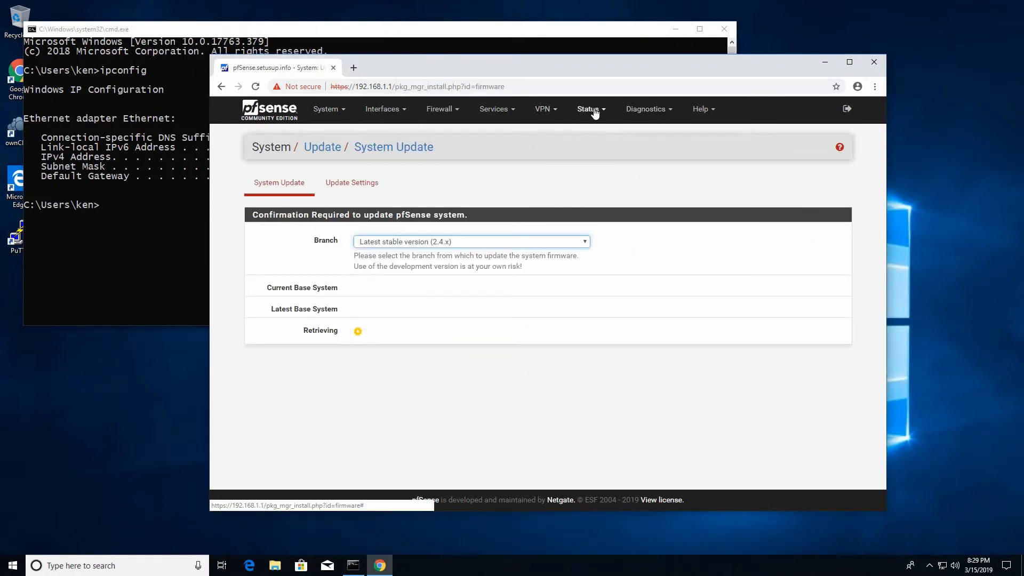
click(593, 110)
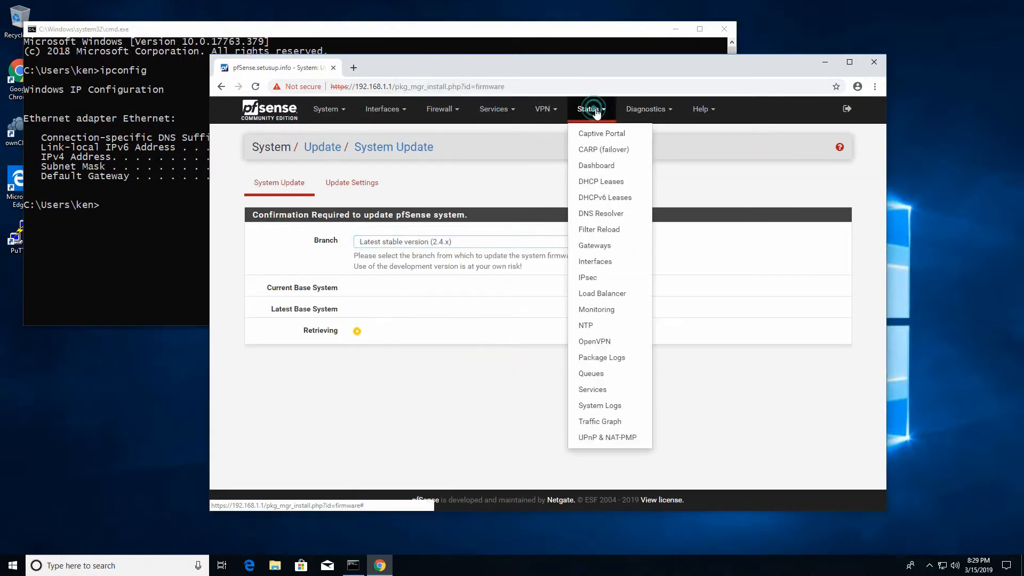
click(594, 166)
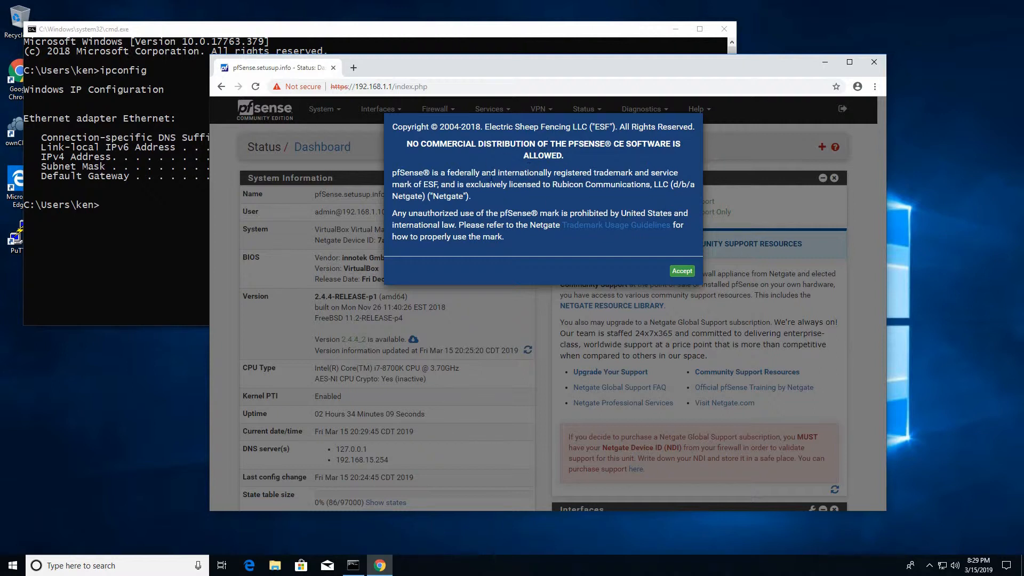
- Accept the copyright notice and maximize Chrome to view the full dashboard
click(679, 273)
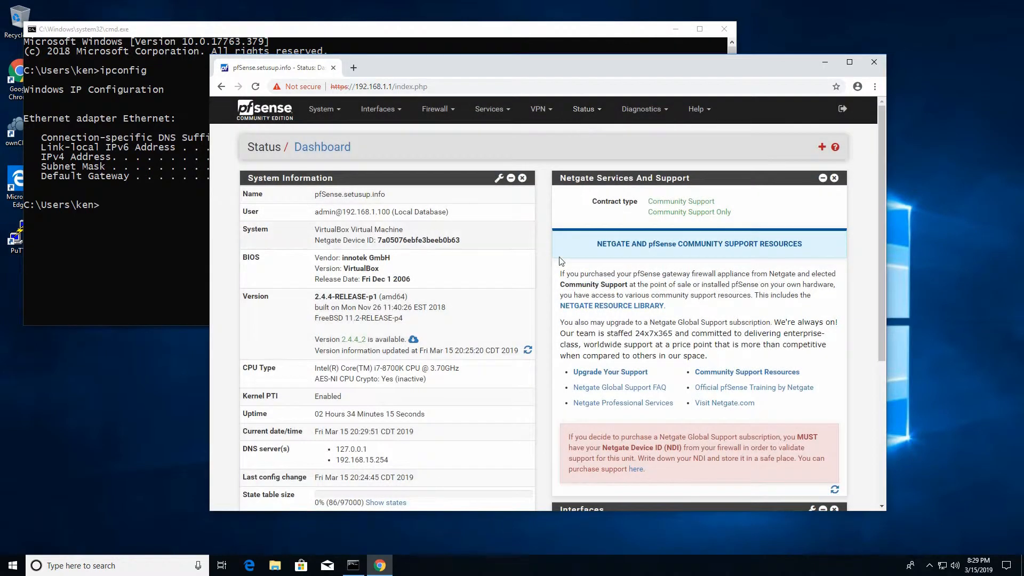
drag(624, 71, 566, 77)
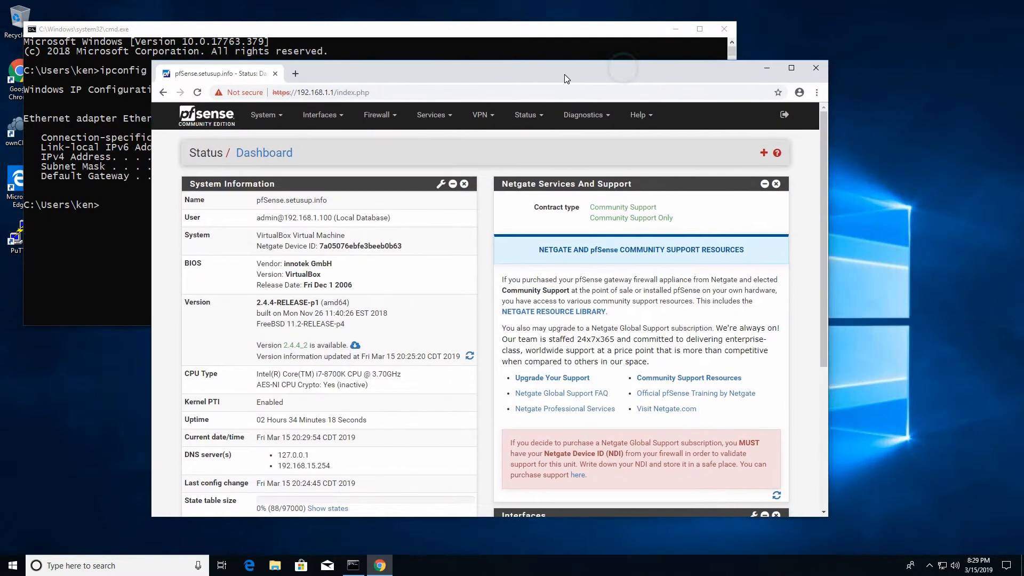
double_click(564, 75)
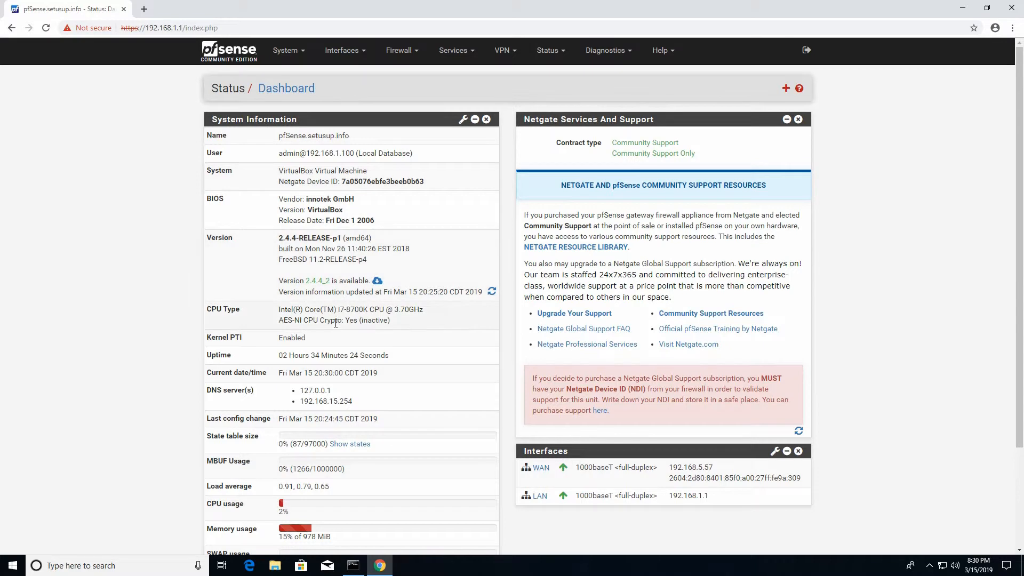
scroll(320, 320, down, 2)
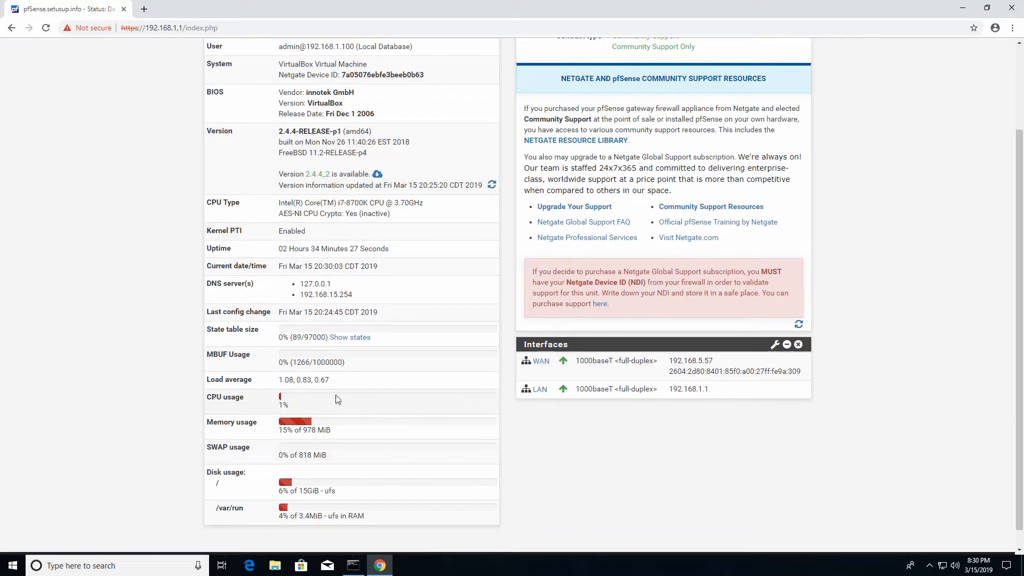
scroll(341, 384, up, 1)
scroll(359, 308, up, 1)
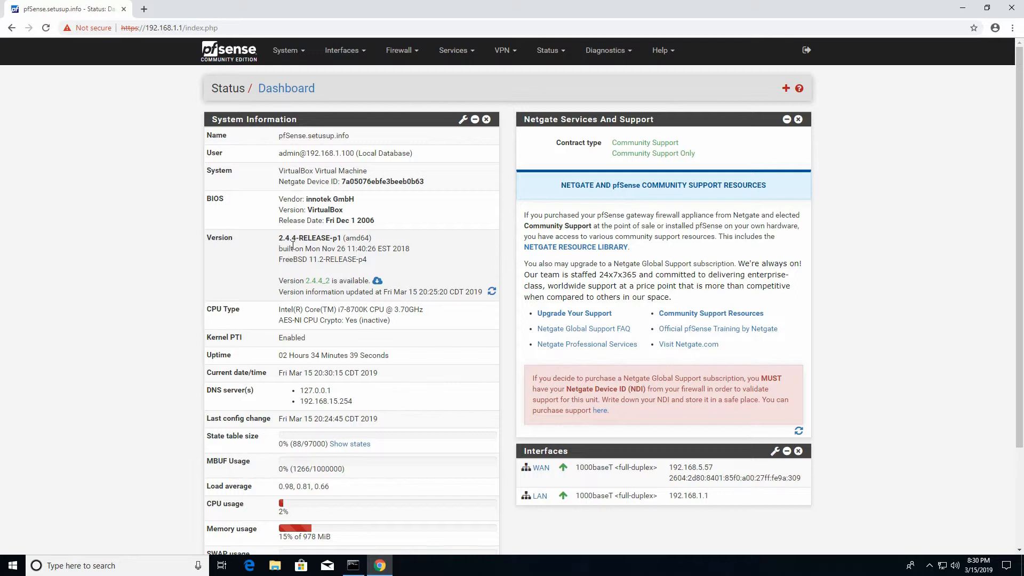
- Remove the Netgate Services And Support widget and show the available widgets list
drag(304, 240, 335, 241)
drag(319, 278, 344, 278)
click(343, 278)
click(799, 120)
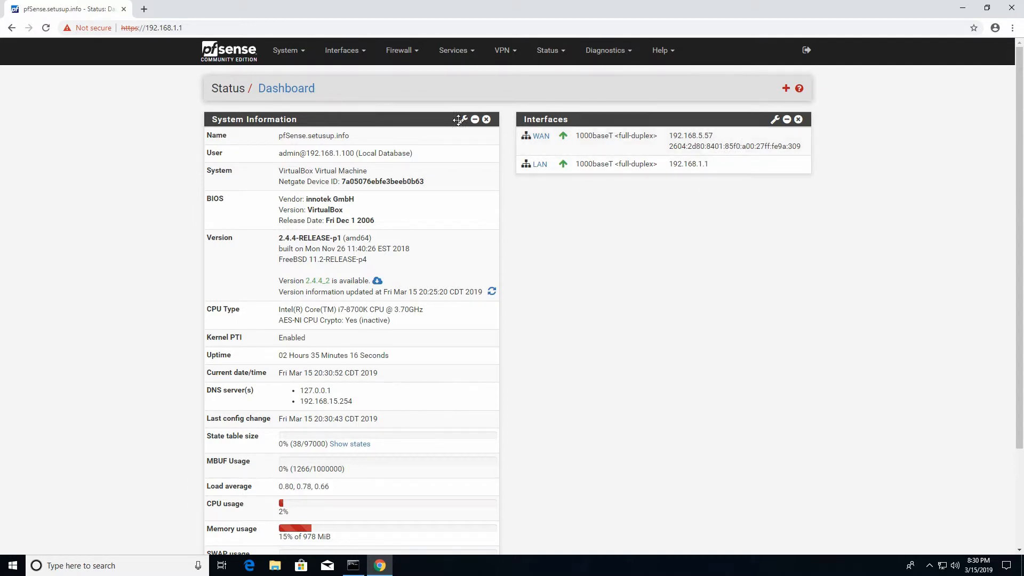
click(785, 88)
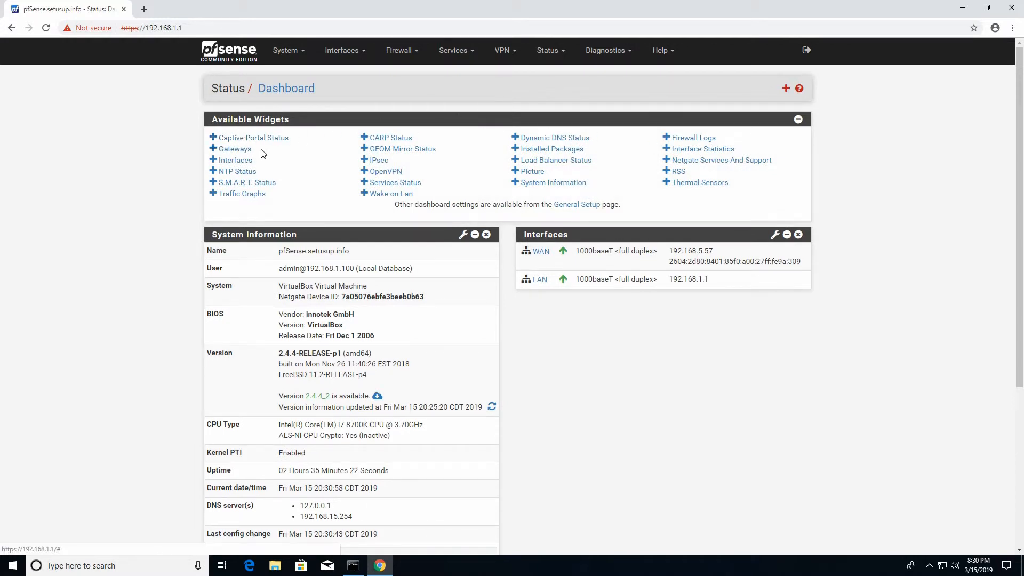
- Add the Traffic Graphs widget to the dashboard and collapse the available widgets list
click(256, 196)
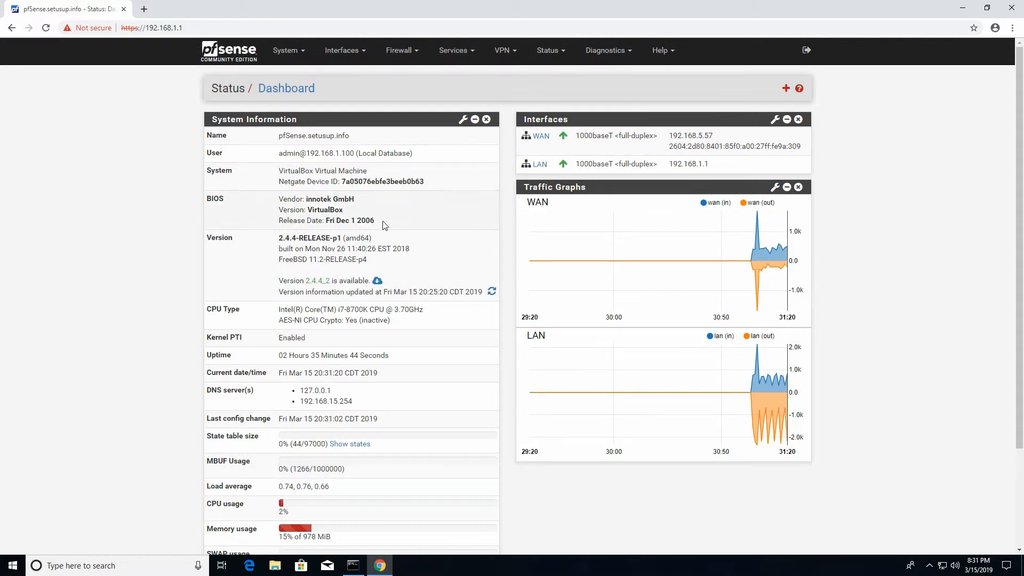
click(786, 88)
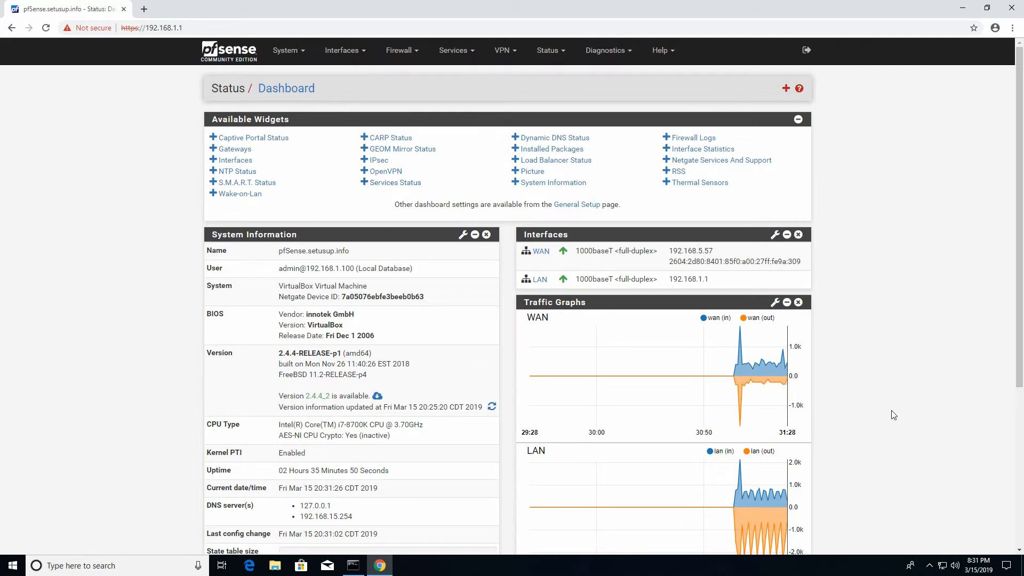
click(799, 119)
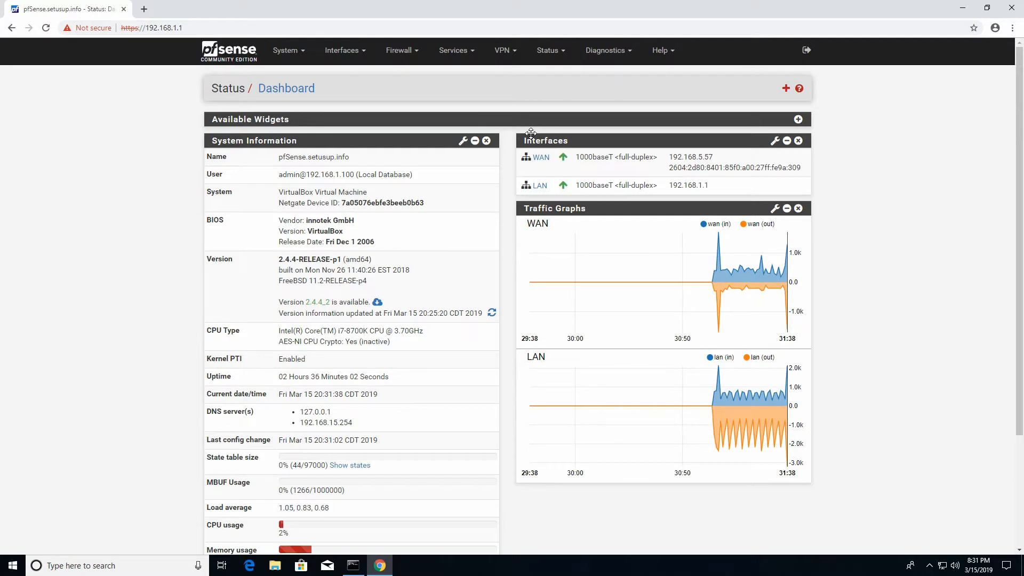
click(462, 53)
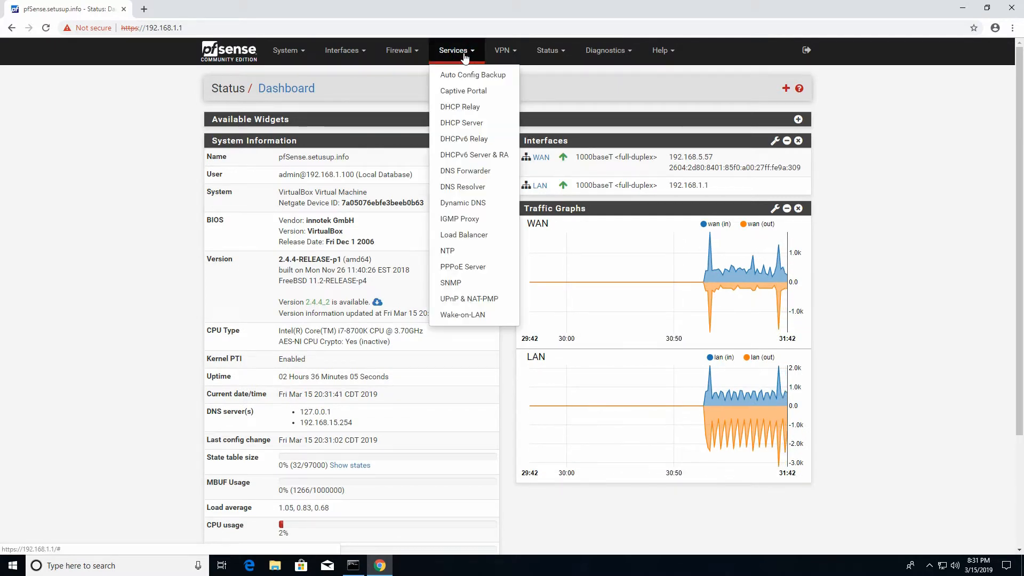
- Open the LAN DHCP Server settings and view the 192.168.1.10–192.168.1.245 range fields
click(472, 123)
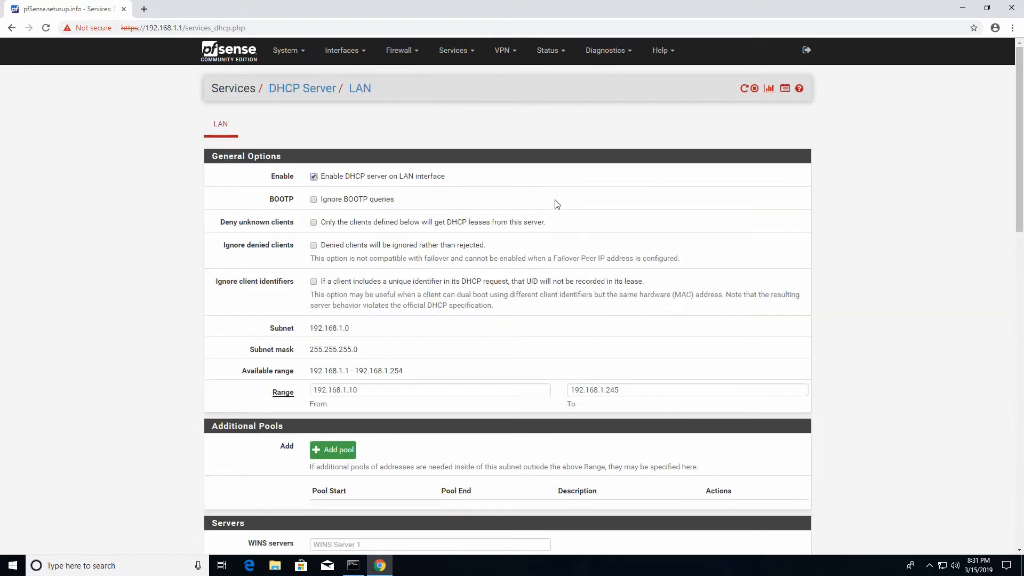
scroll(557, 204, down, 2)
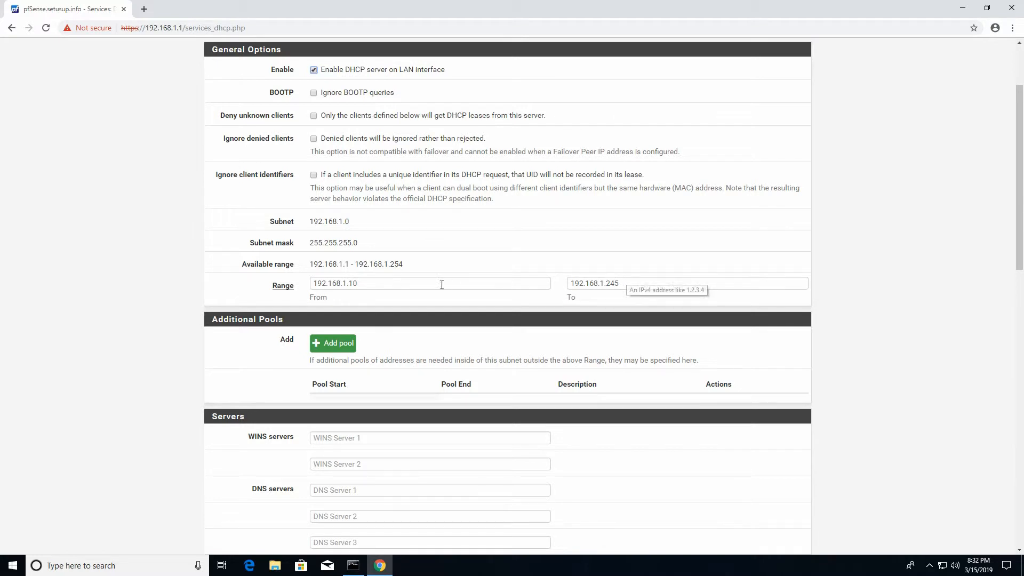
- Change the LAN DHCP range to 192.168.1.100 through 192.168.1.199
click(374, 283)
text(0)
drag(607, 284, 645, 285)
text(199)
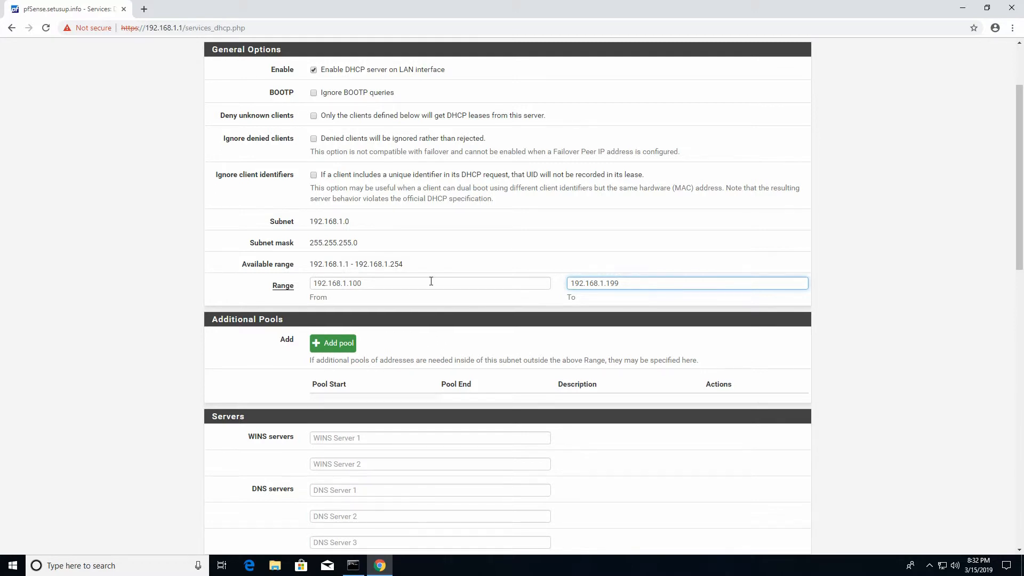
- Save the new 192.168.1.100–192.168.1.199 DHCP range
scroll(354, 245, down, 2)
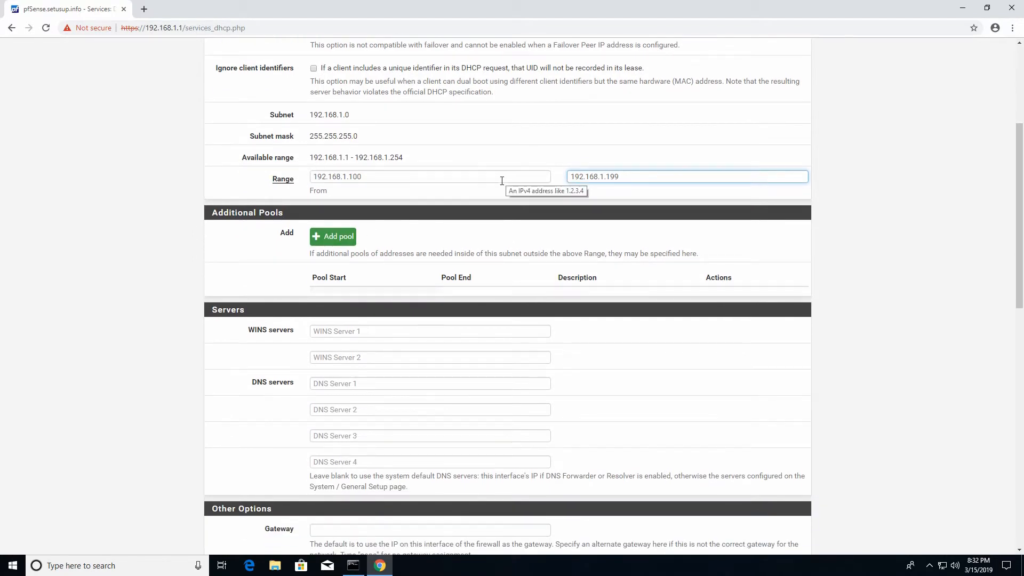
scroll(564, 222, down, 2)
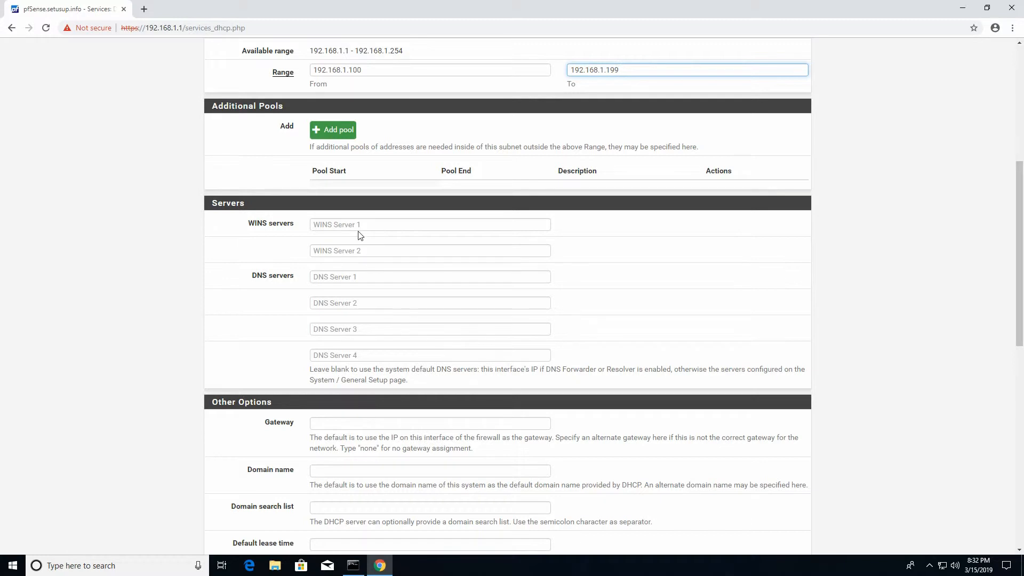
scroll(378, 318, down, 2)
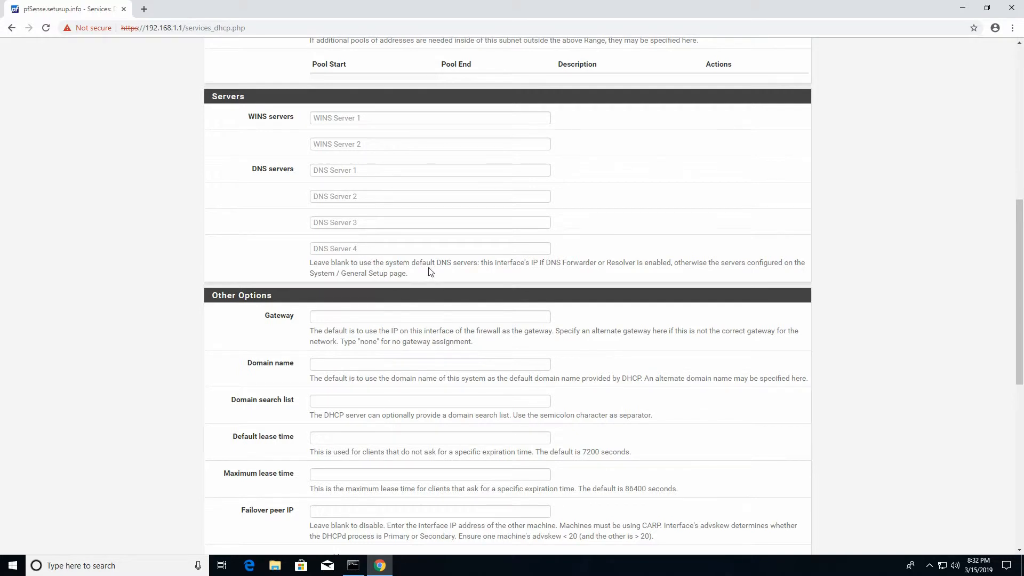
scroll(407, 438, down, 3)
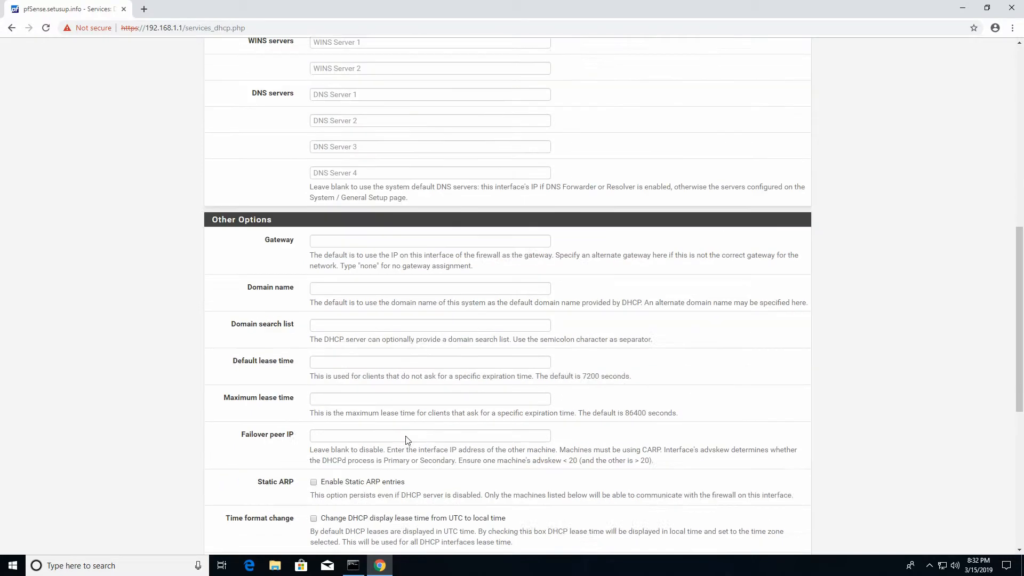
scroll(438, 270, down, 4)
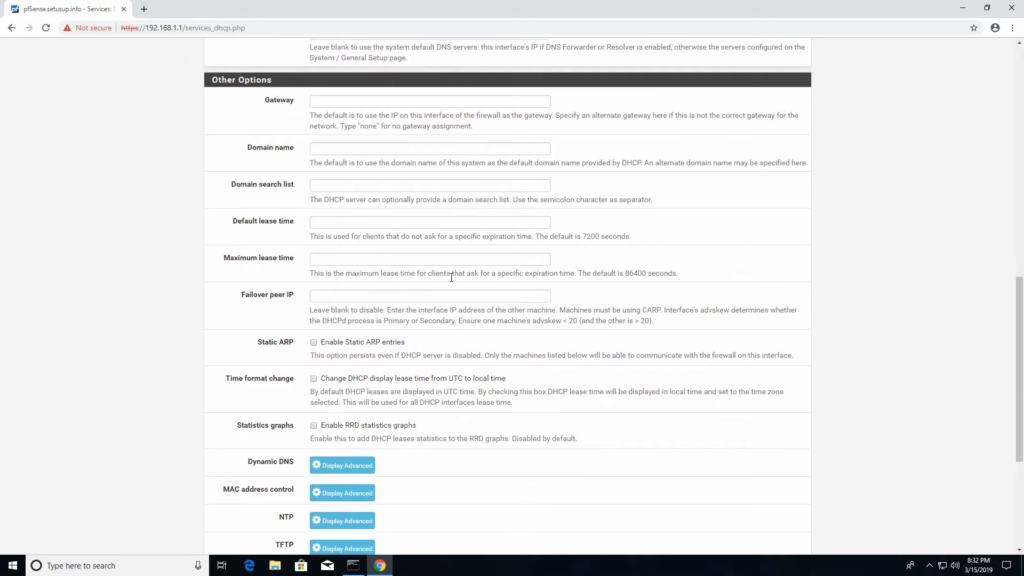
scroll(559, 325, down, 1)
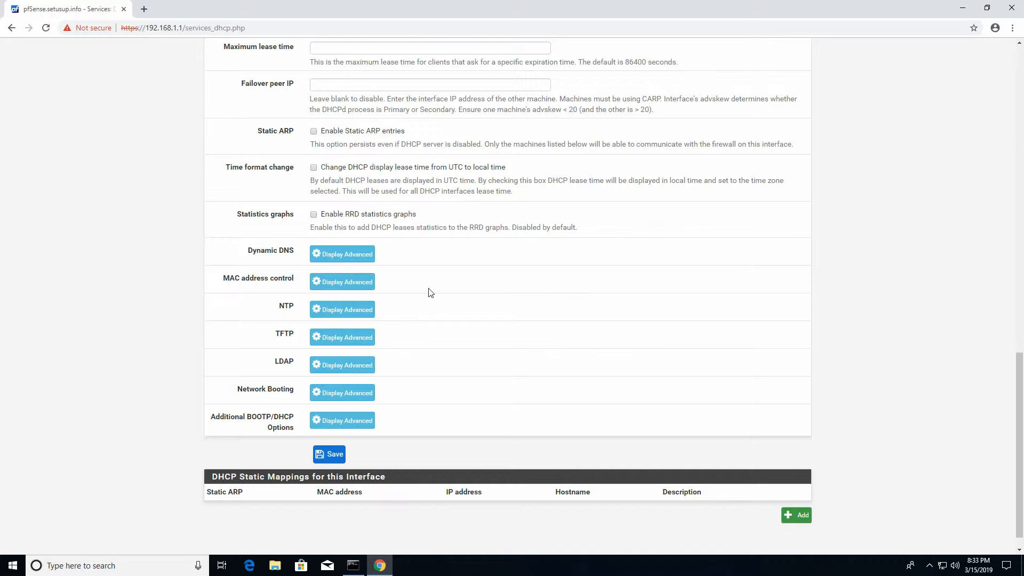
scroll(421, 296, down, 1)
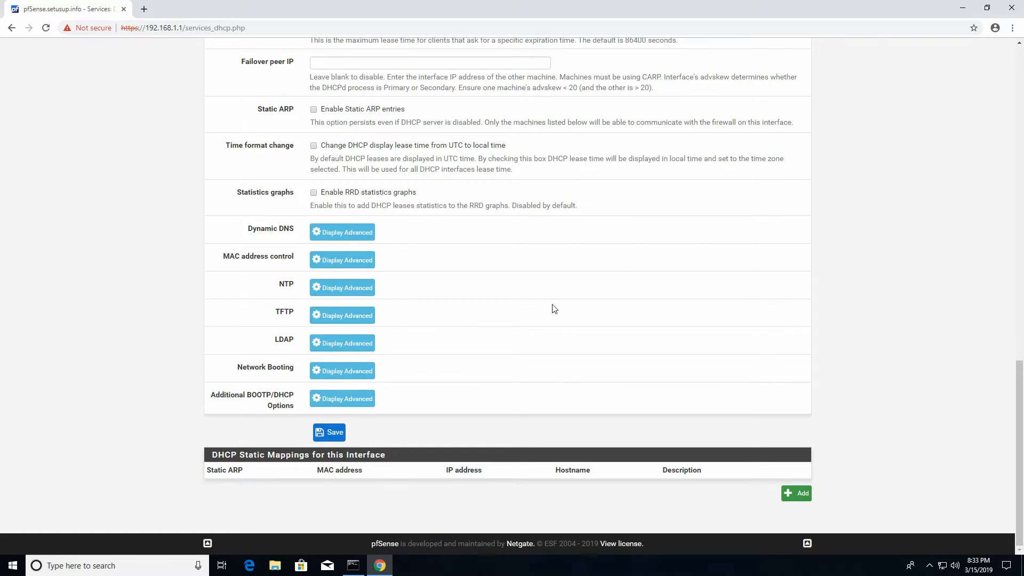
scroll(558, 309, up, 6)
scroll(560, 309, up, 10)
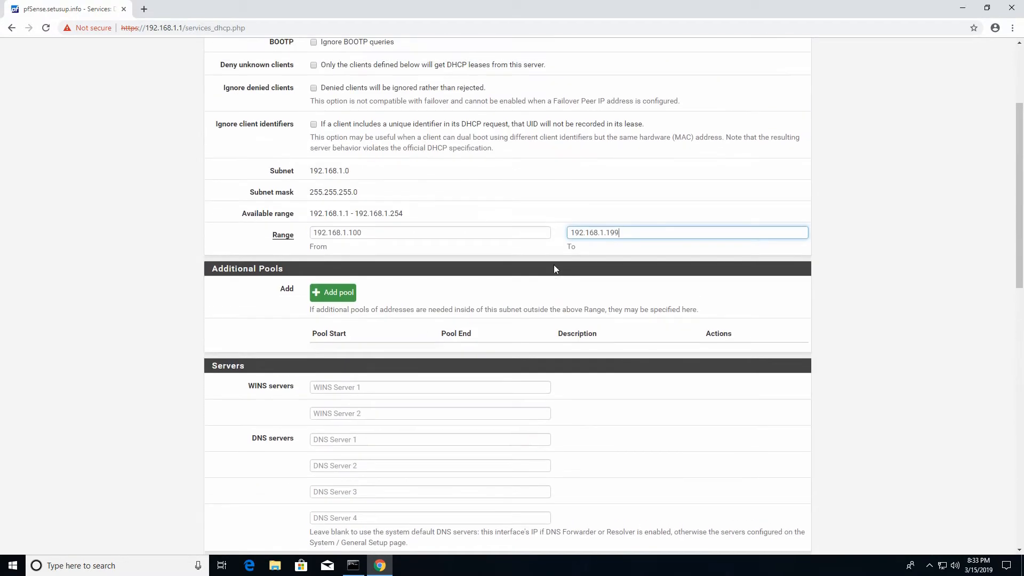
scroll(459, 298, down, 15)
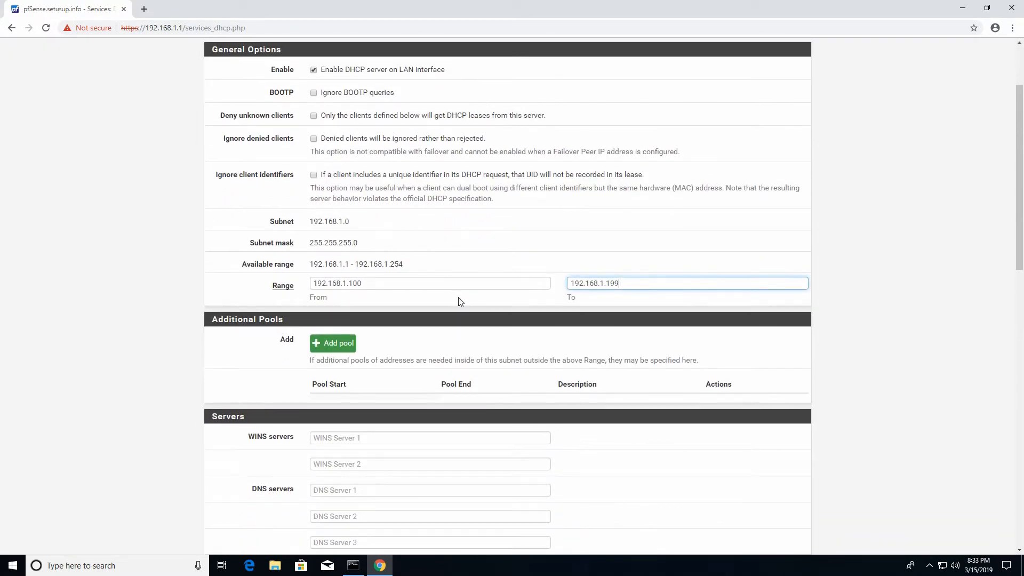
click(320, 434)
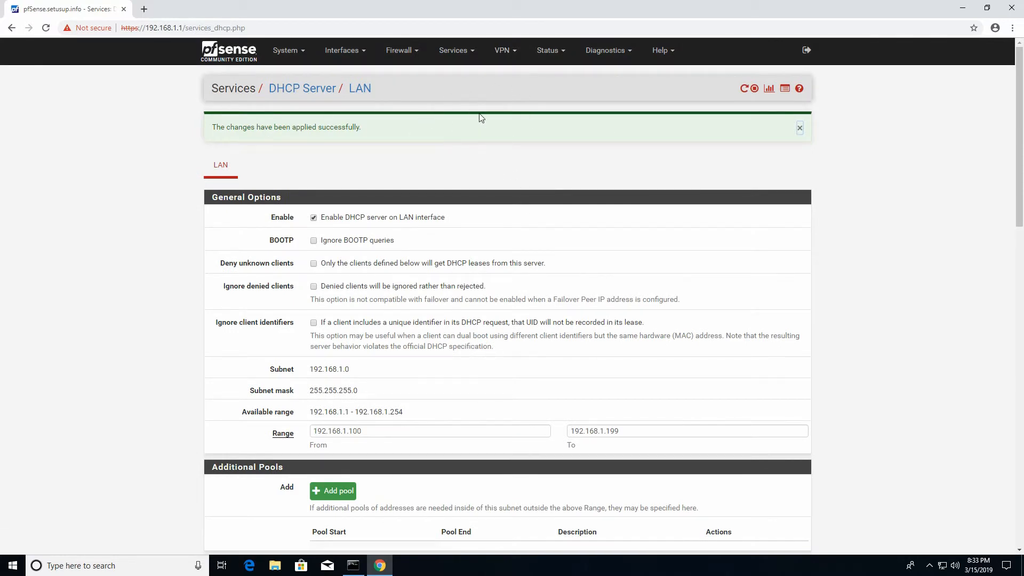
- Check the DHCP Leases page, which shows a single active lease 192.168.1.100 for the desktop PC
click(546, 52)
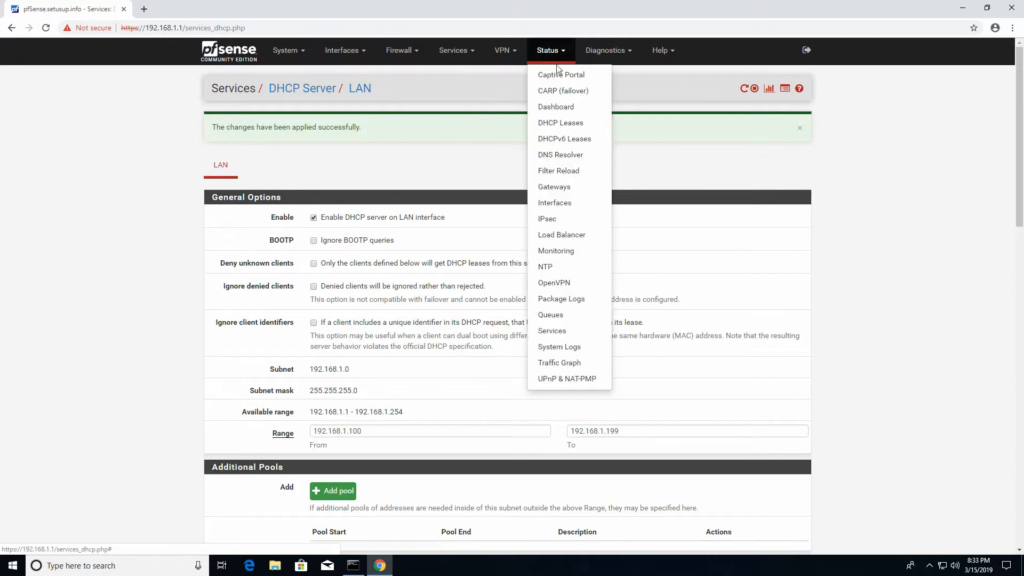
click(545, 125)
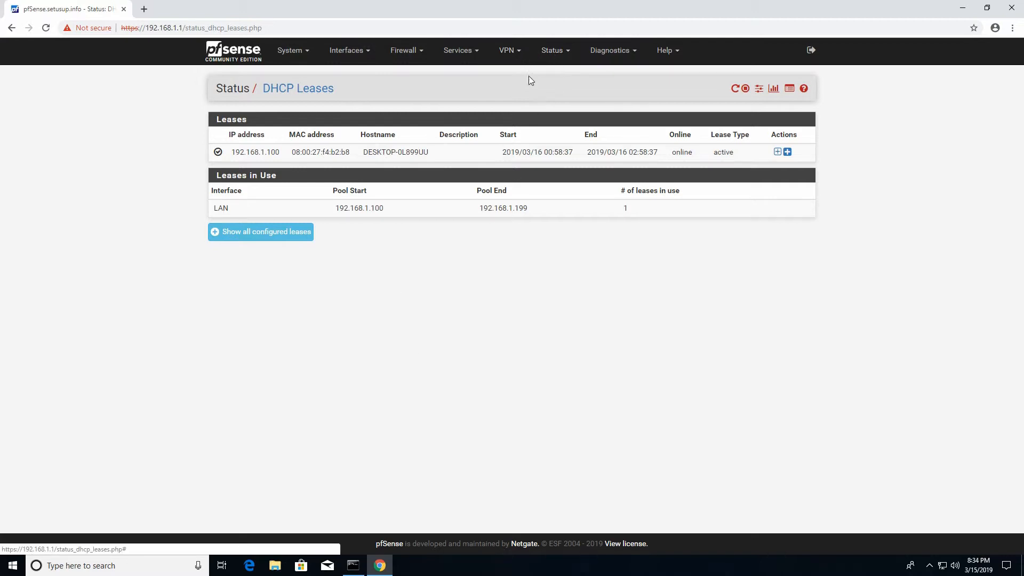
click(560, 57)
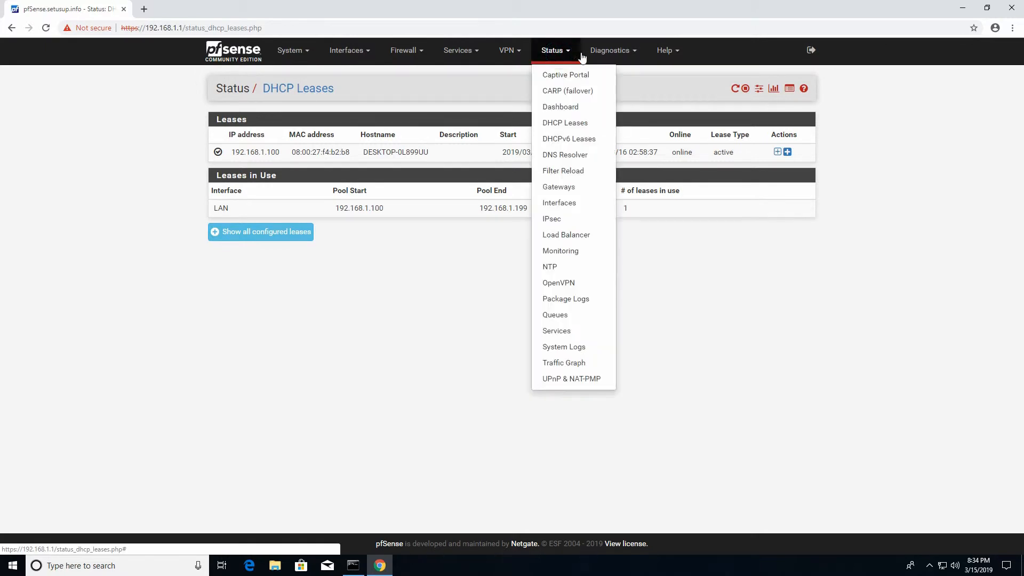
click(618, 54)
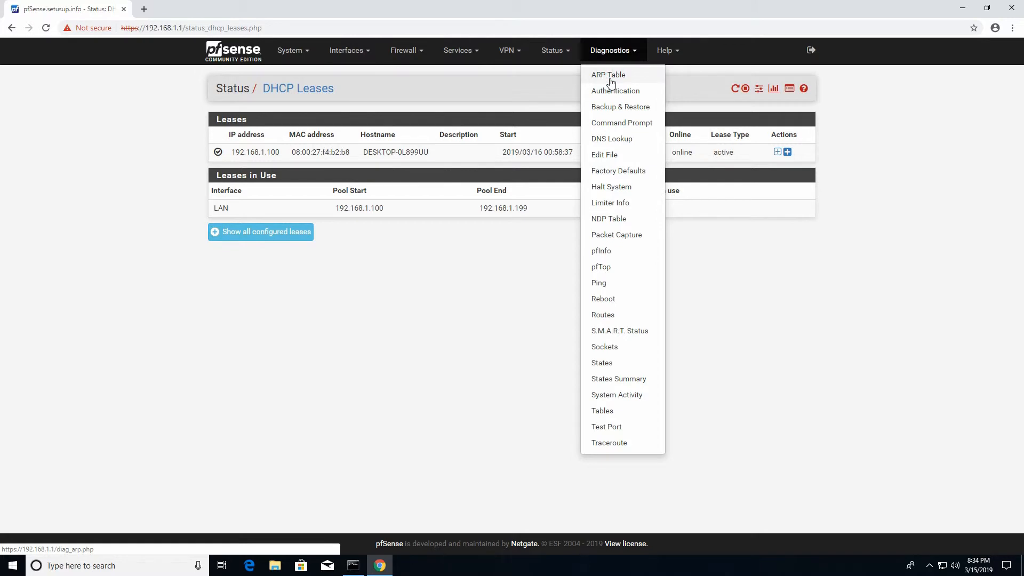
- Copy MAC 08:00:27:c5:8c:bb of 192.168.1.200 from the ARP table, then return to LAN static mappings
click(610, 78)
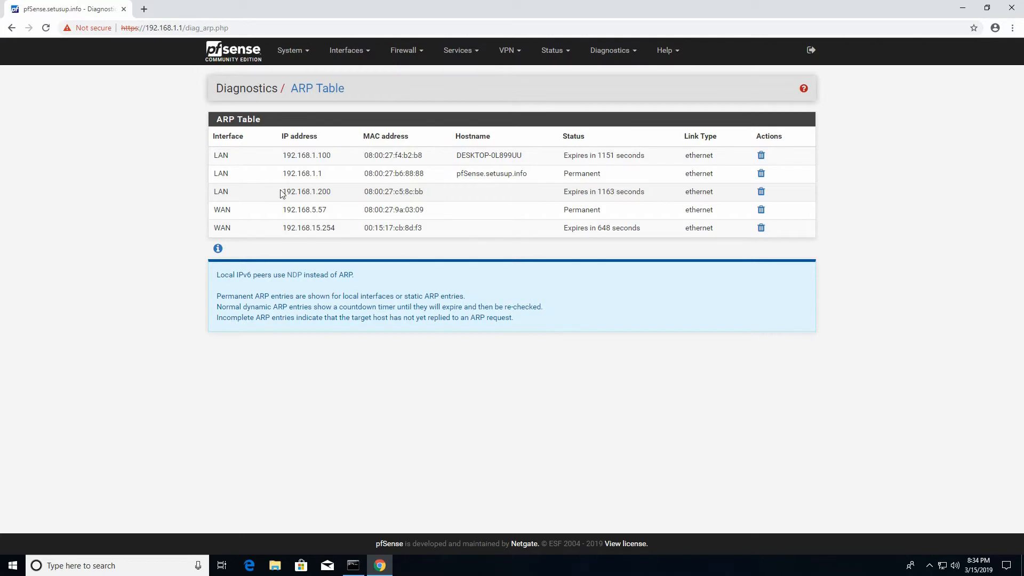
drag(366, 192, 424, 194)
key(ctrl+c)
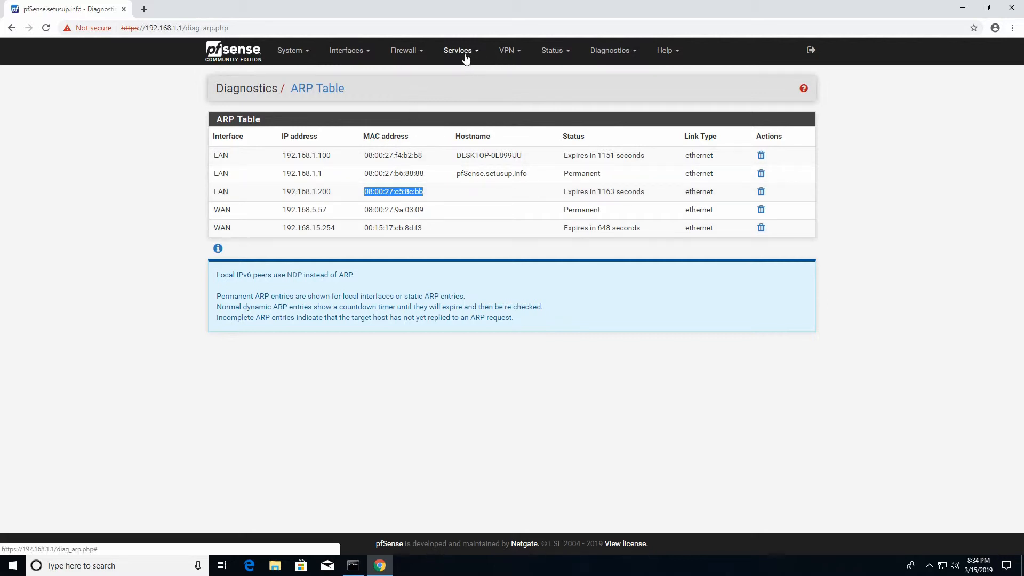
click(450, 56)
click(462, 123)
scroll(511, 274, down, 9)
scroll(511, 274, down, 8)
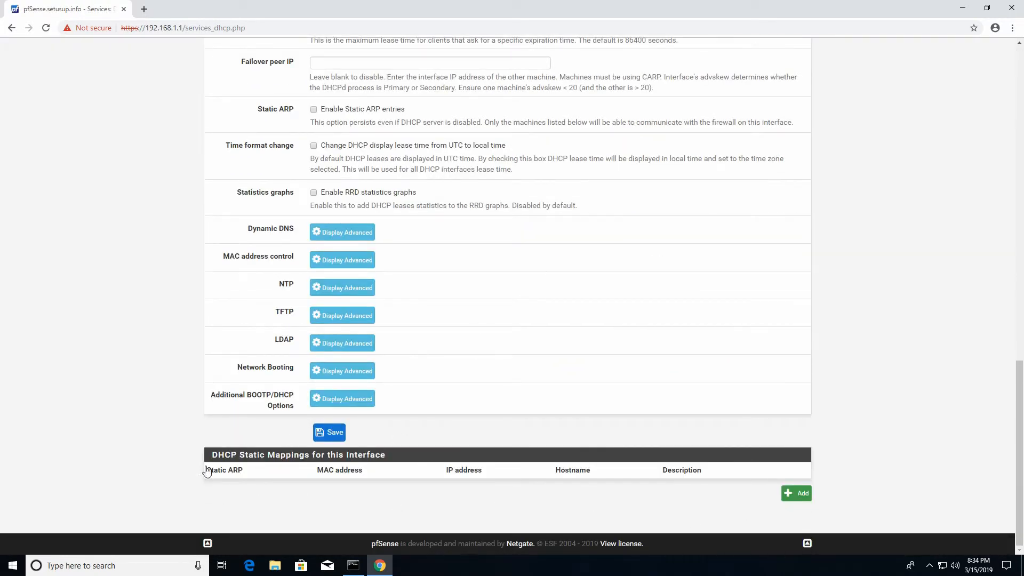
- Add a static mapping with the pasted MAC, client identifier nas and IP 192.168.1.200
click(796, 494)
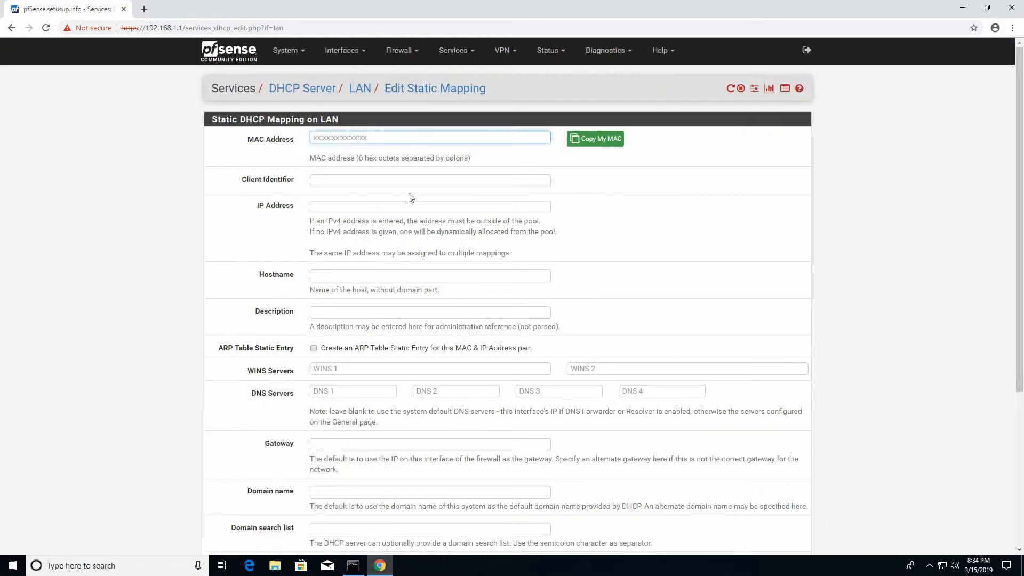
key(ctrl+v)
click(327, 182)
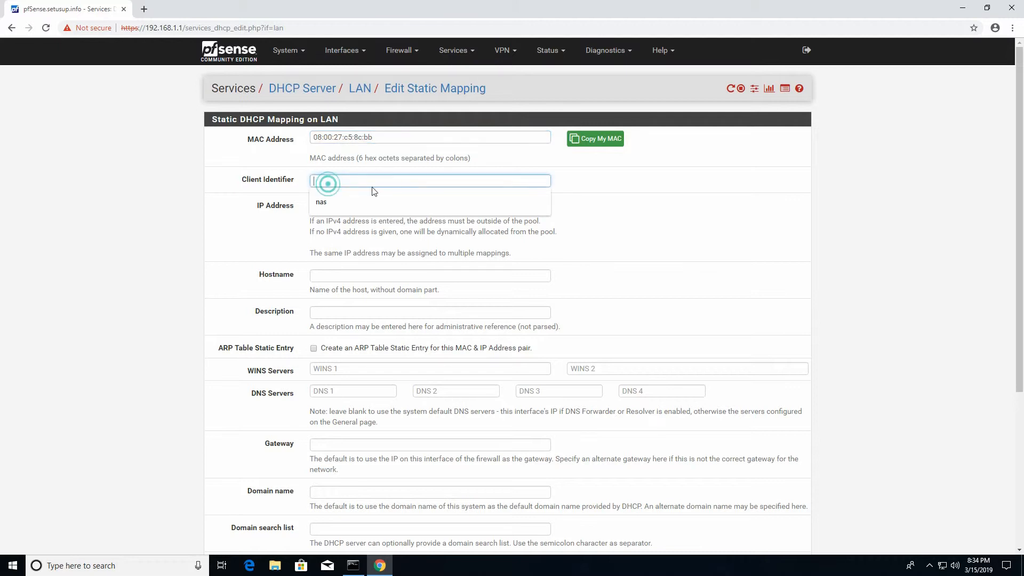
text(nas)
key(Tab)
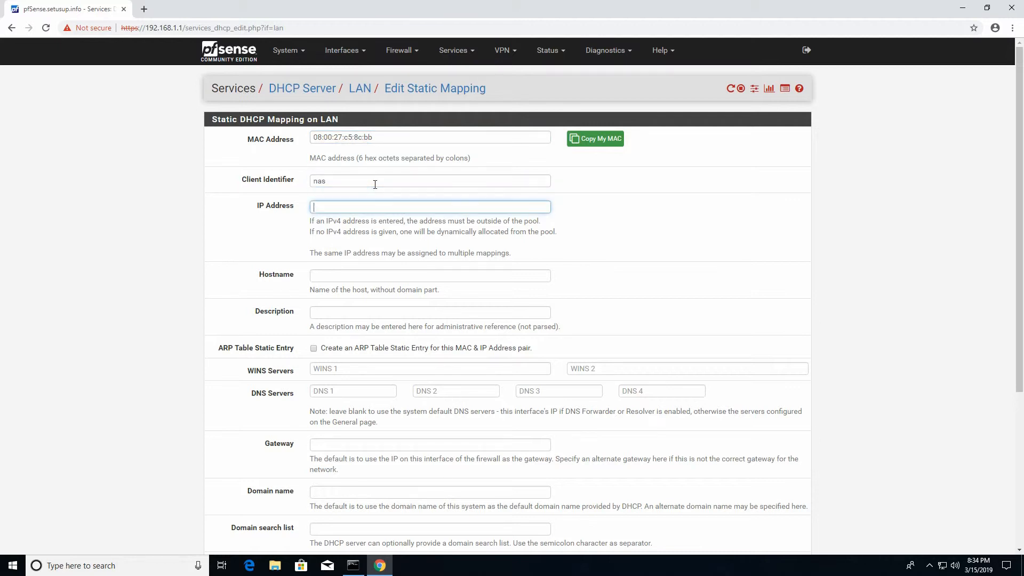
key(Down)
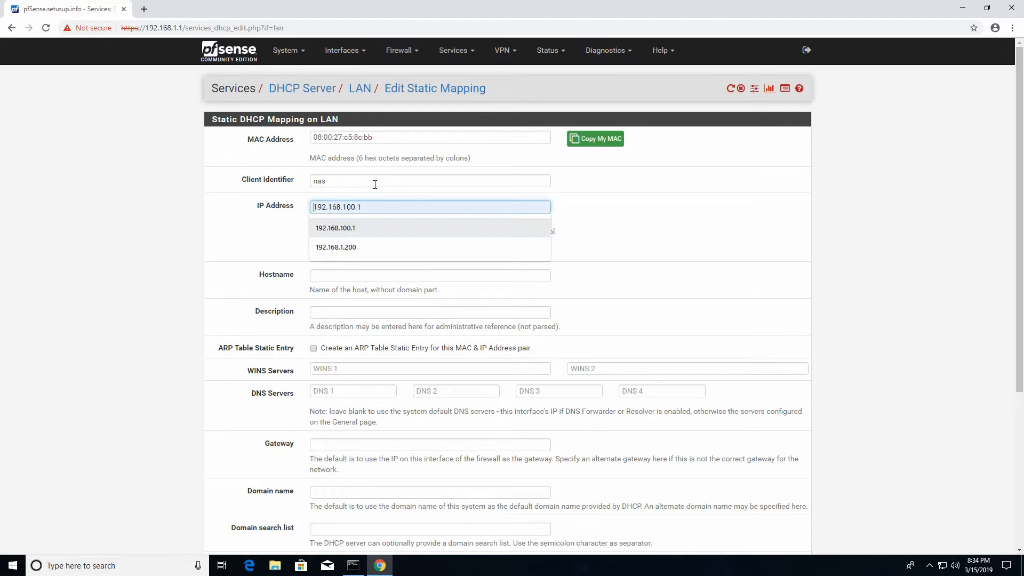
key(Down)
key(Return)
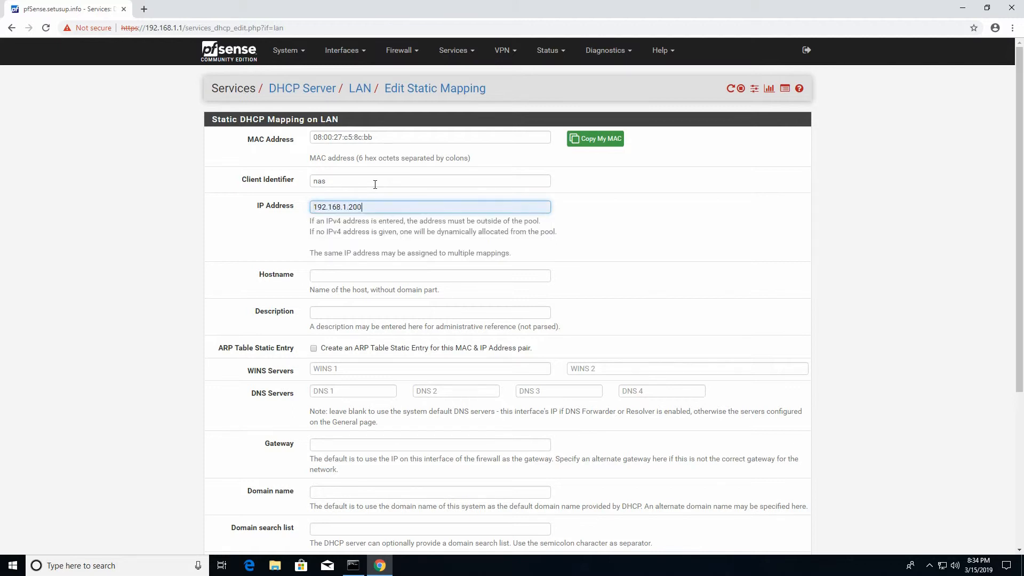
- Set hostname nas, description 'NAS device', a static ARP entry, and save the mapping
click(312, 277)
key(Down)
key(Return)
click(386, 318)
text(NAS)
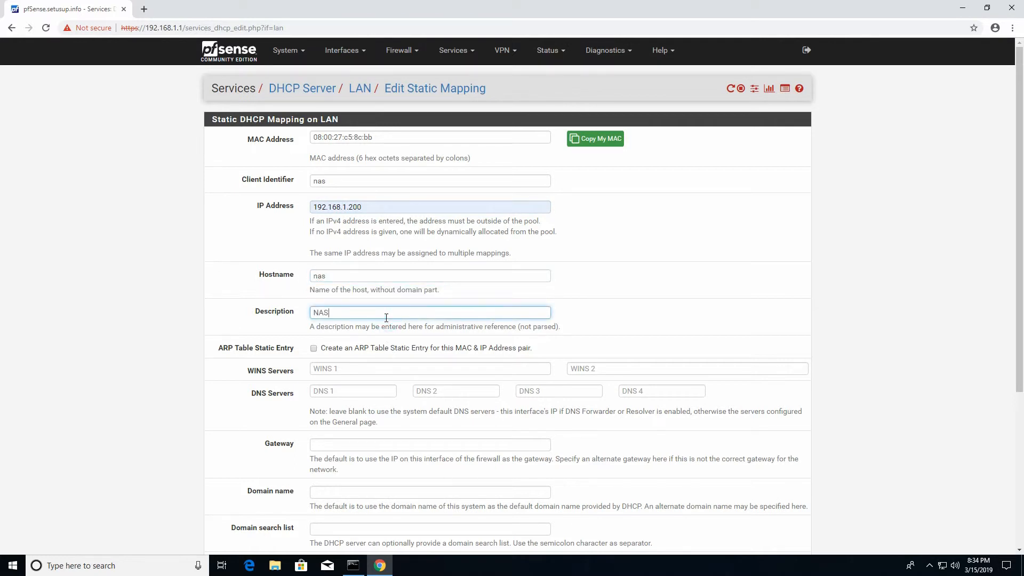
text( device)
click(314, 349)
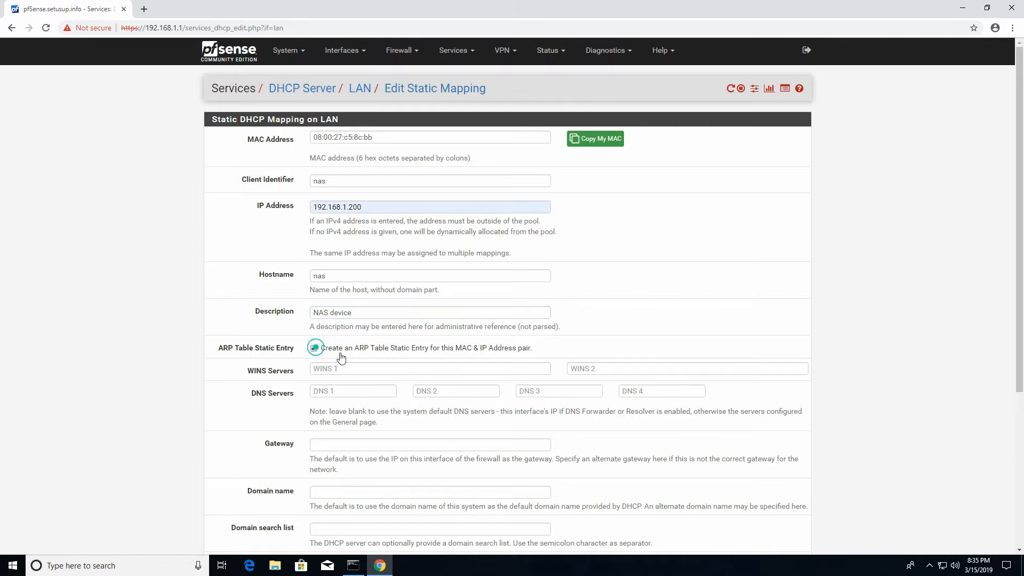
scroll(323, 238, down, 4)
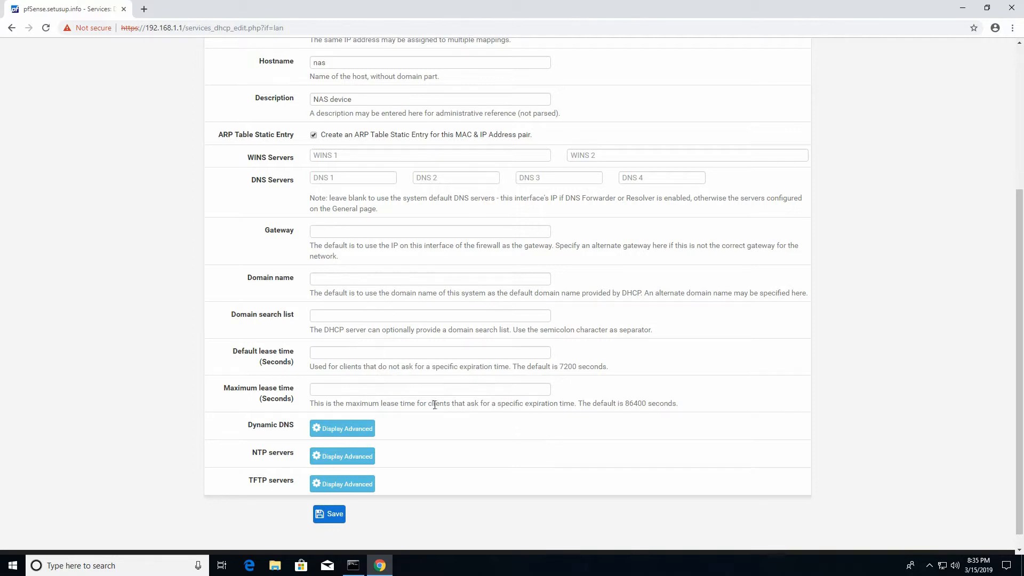
click(334, 521)
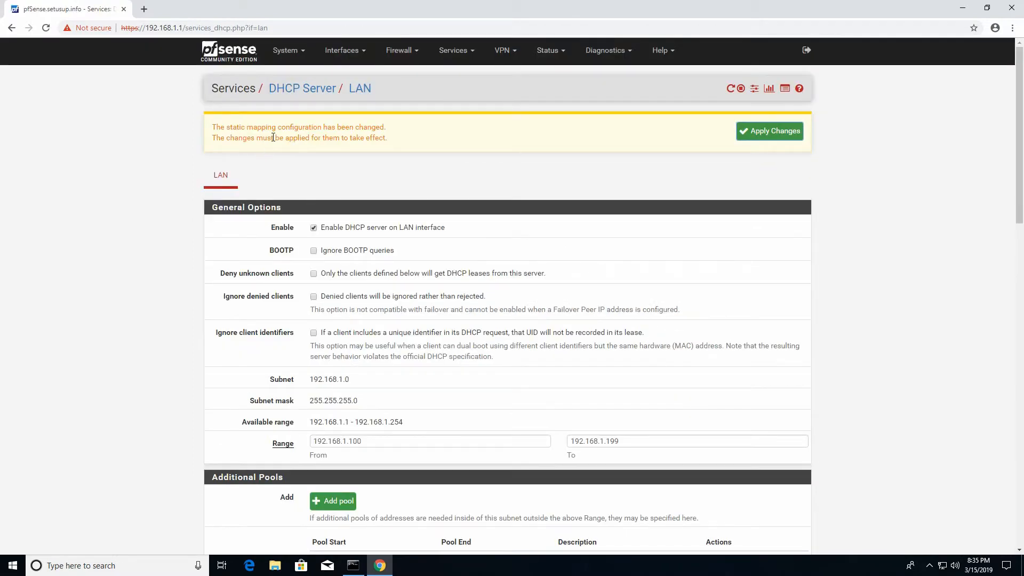
- Apply the pending NAS static mapping change to the LAN DHCP server
click(765, 134)
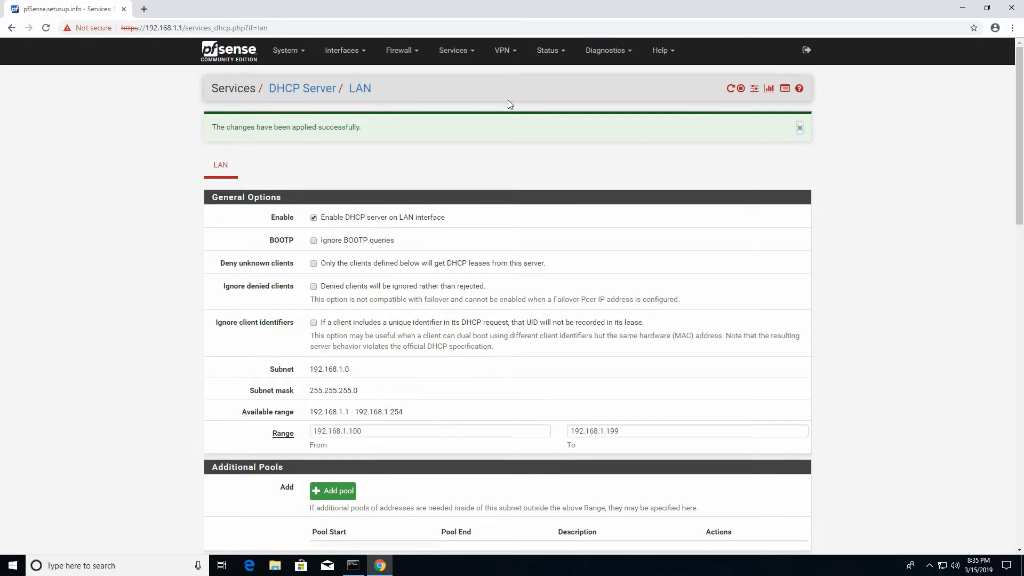
- Confirm the DHCP Leases list shows 192.168.1.200 as a static lease for host nas
click(552, 56)
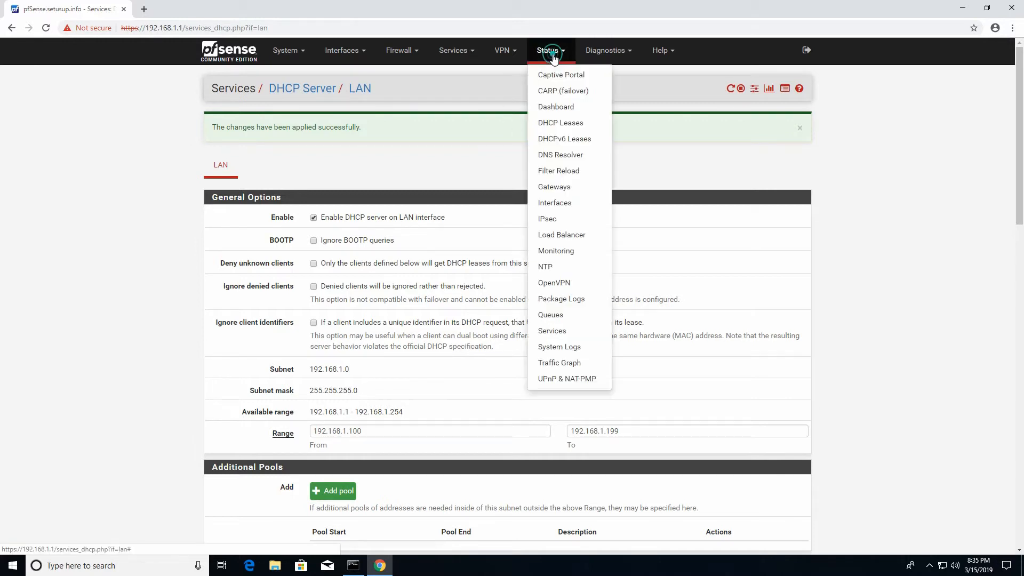
click(558, 124)
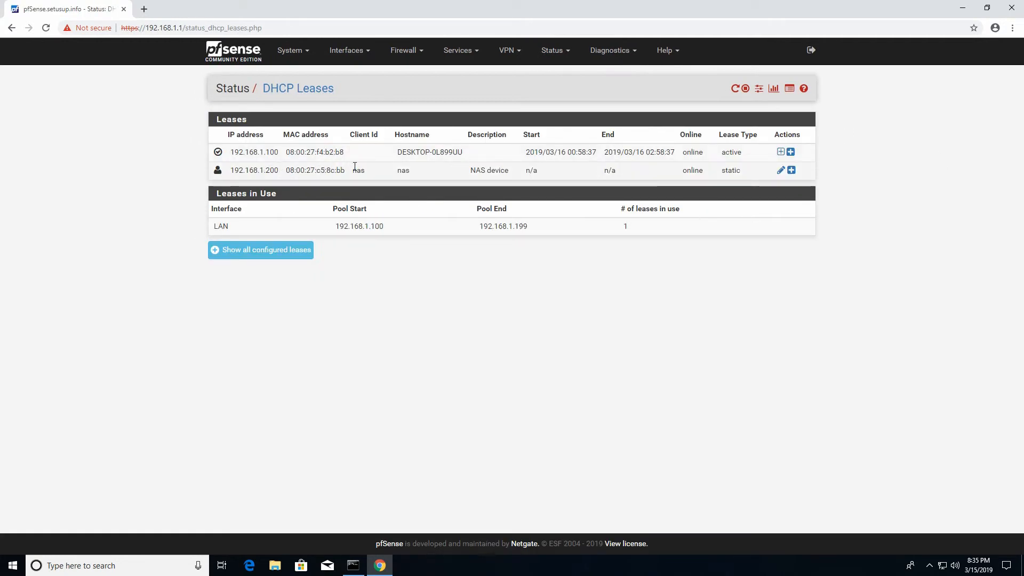
double_click(732, 170)
click(897, 209)
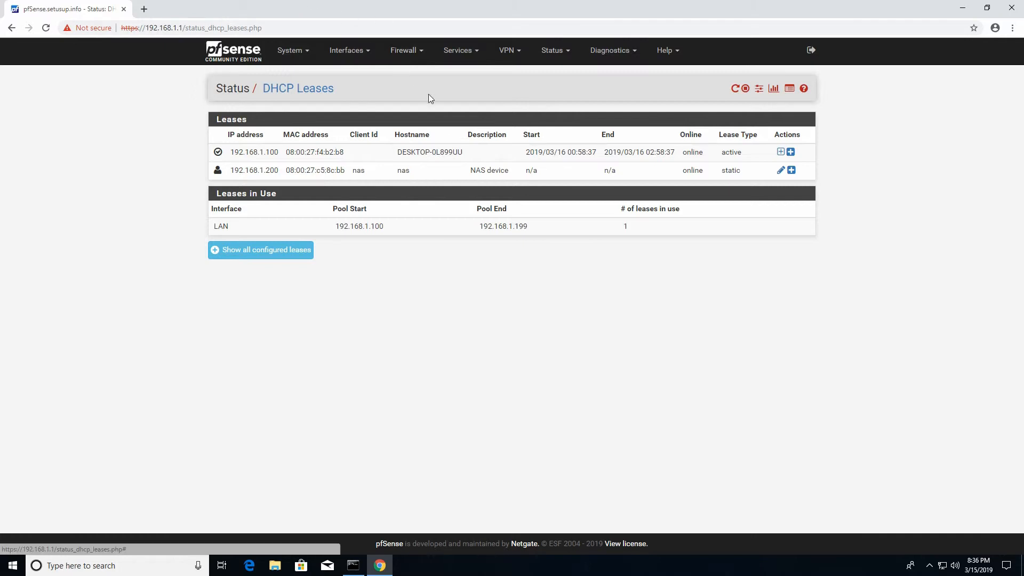
click(465, 56)
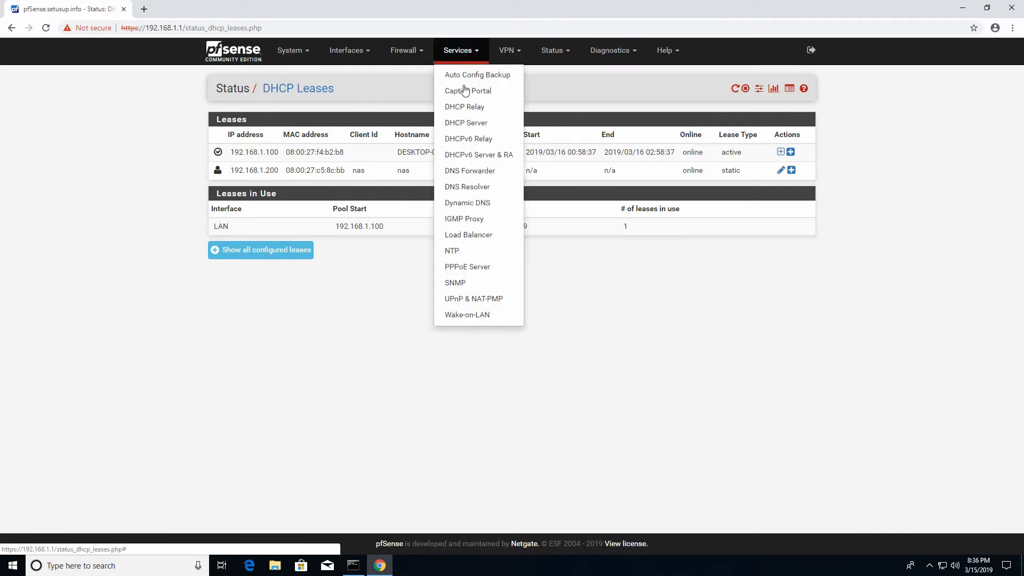
- Open the DNS Resolver settings and review the still-disabled DHCP registration options
click(473, 188)
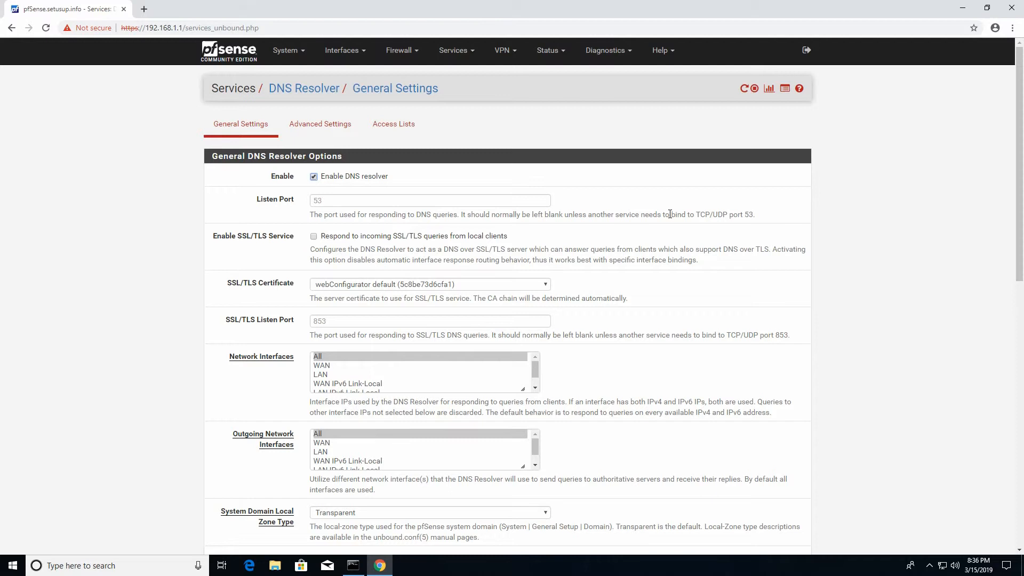
scroll(658, 211, down, 1)
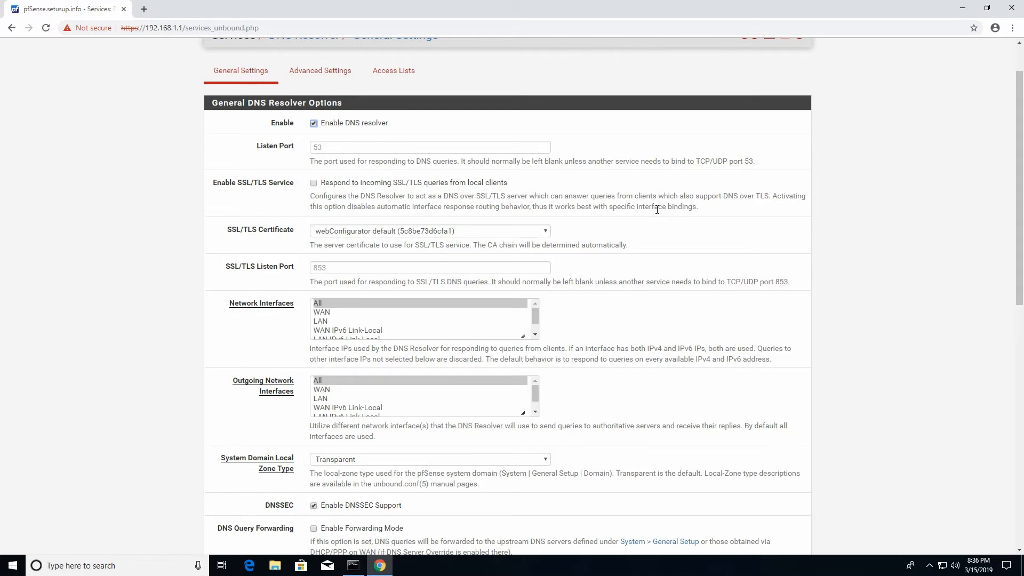
scroll(559, 241, down, 3)
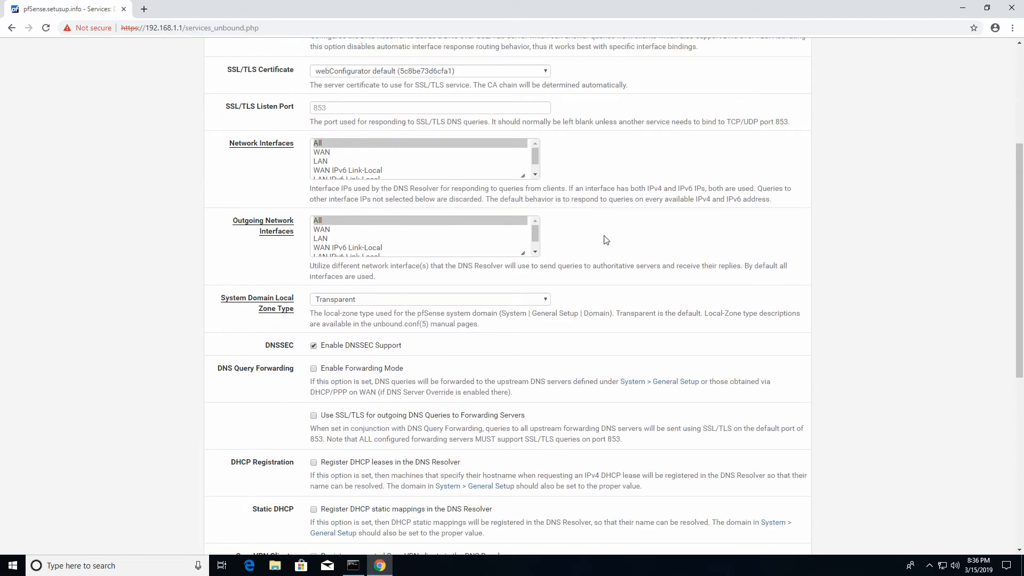
scroll(606, 240, up, 3)
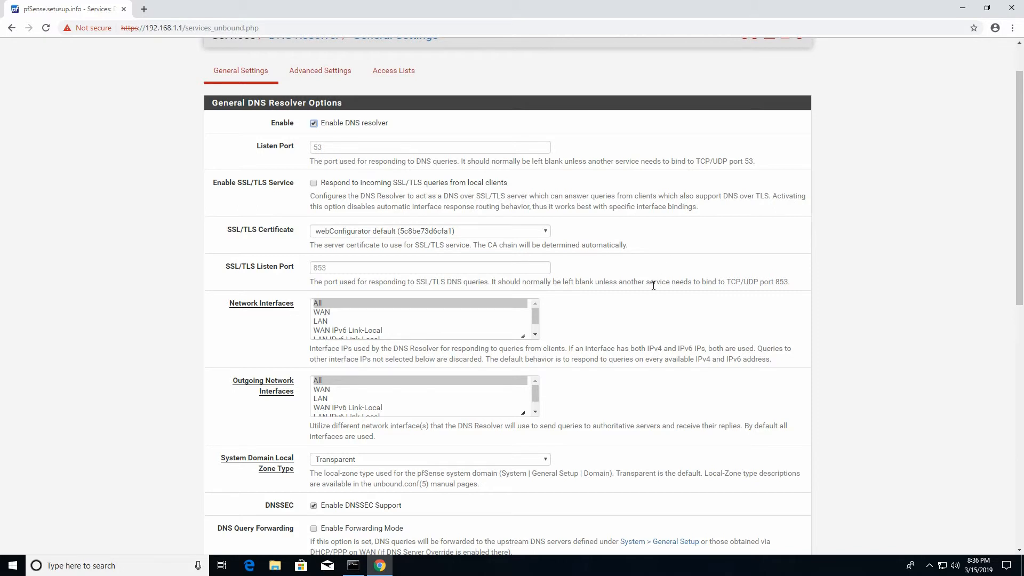
scroll(628, 247, down, 1)
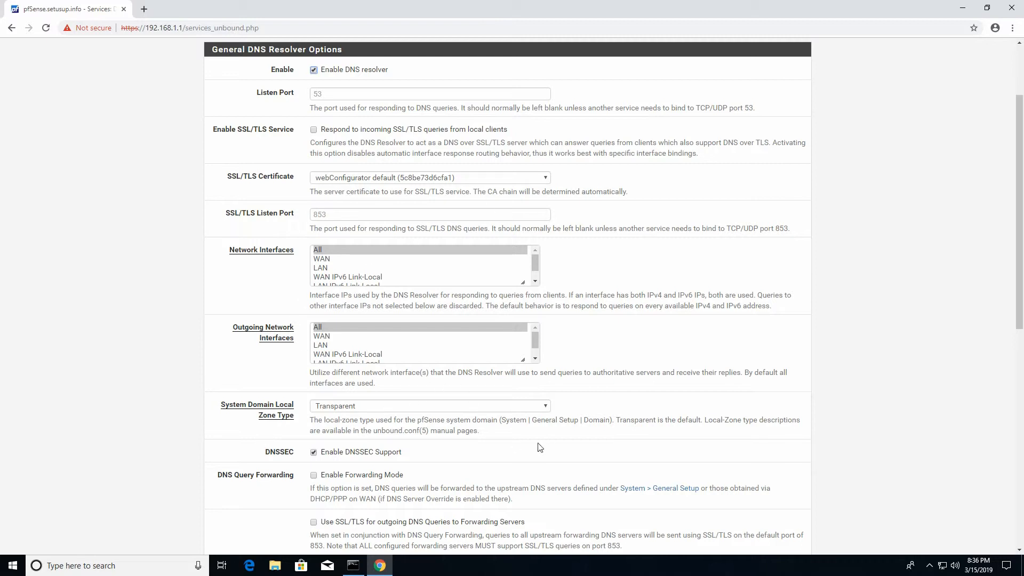
scroll(361, 447, down, 2)
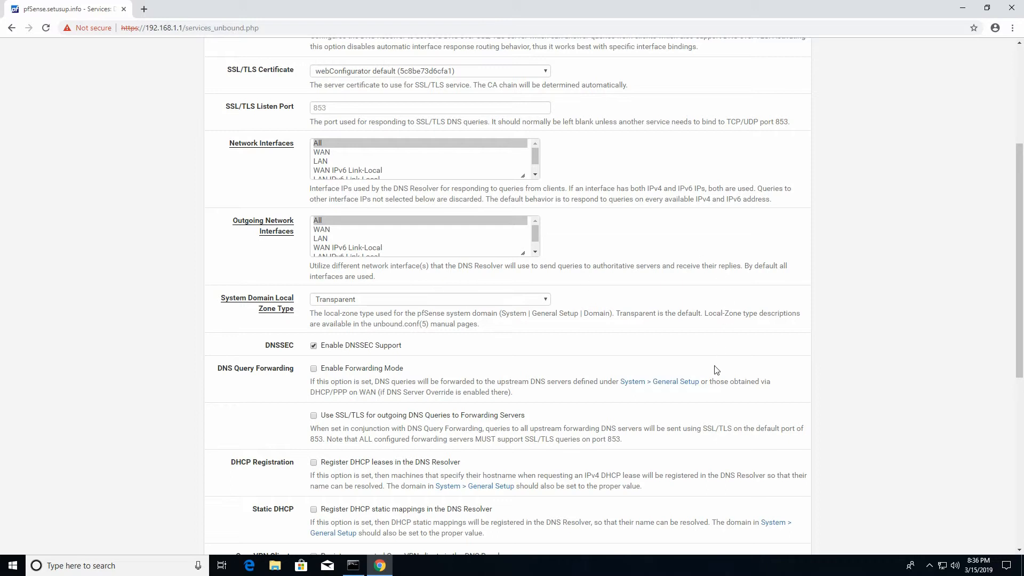
scroll(593, 311, down, 2)
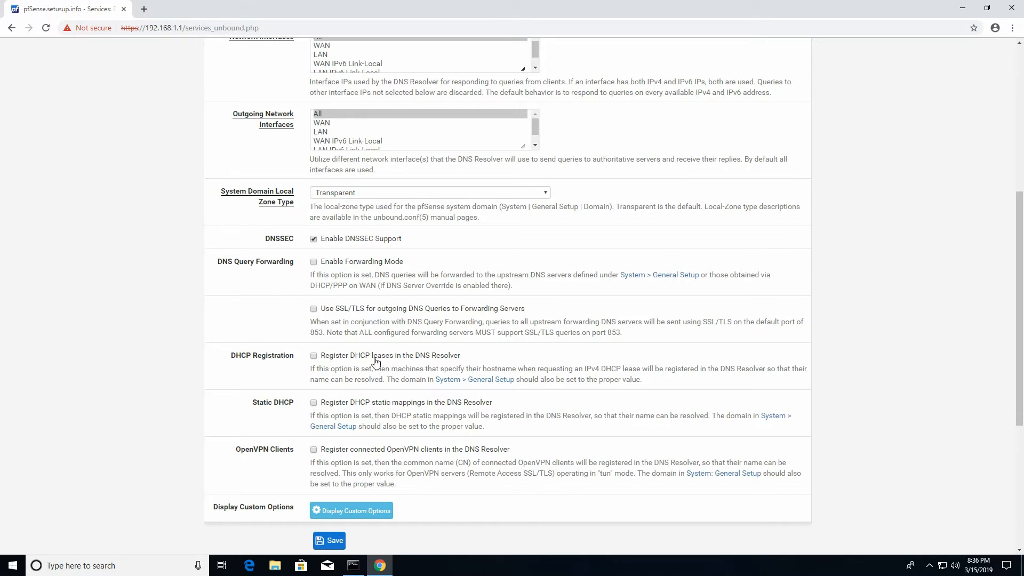
- Enable DNS Resolver registration of DHCP leases and static mappings, then save and apply
click(314, 356)
click(314, 404)
click(331, 541)
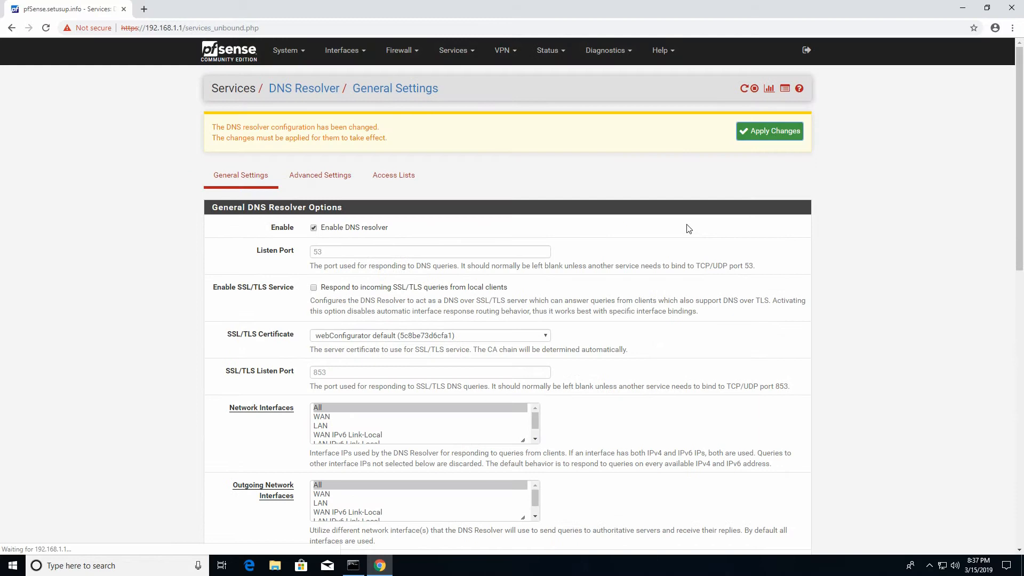
click(748, 132)
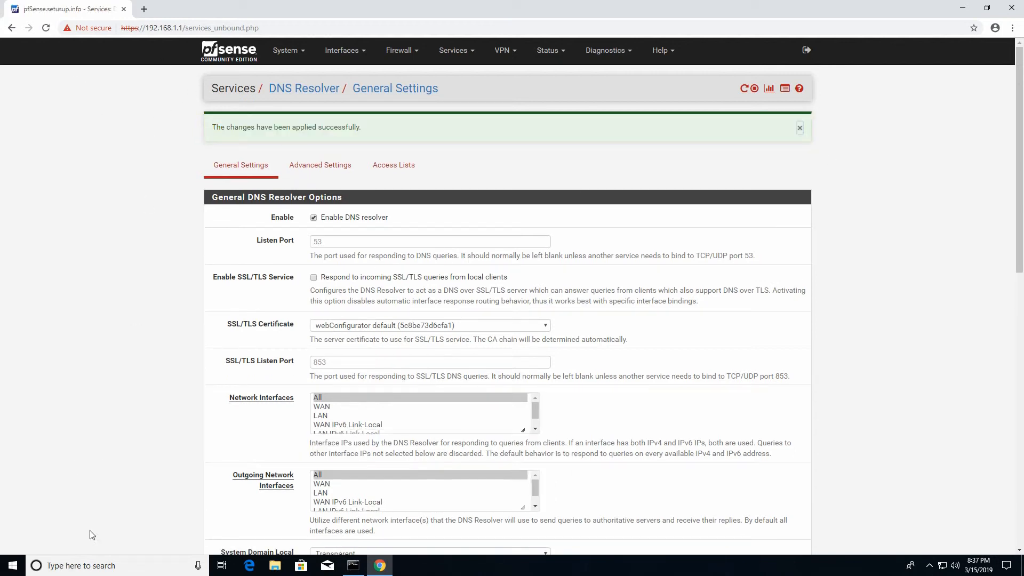
click(354, 565)
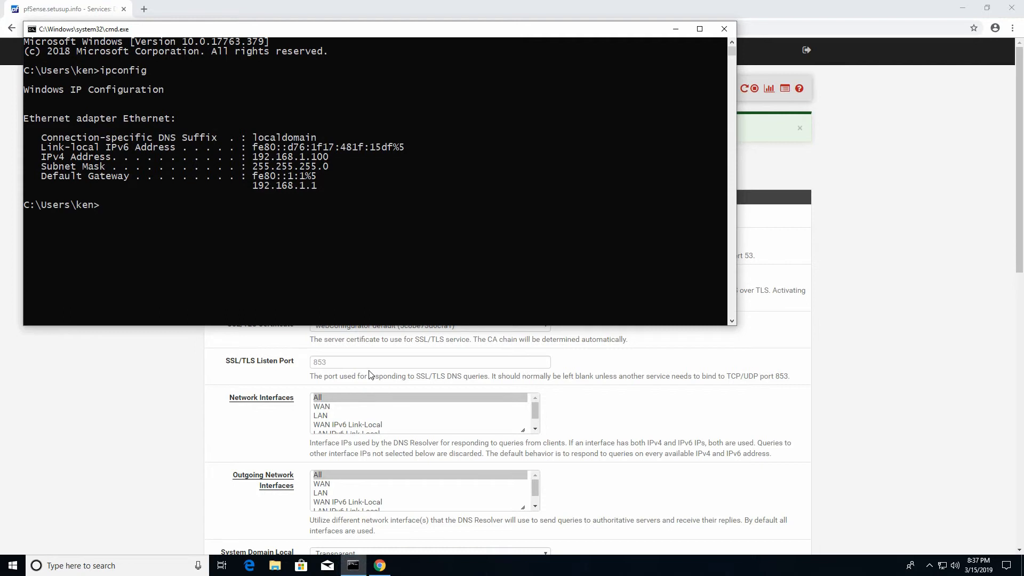
- Release and renew the PC's IP lease with ipconfig /release and ipconfig /renew
text(ipconfig /release)
key(Return)
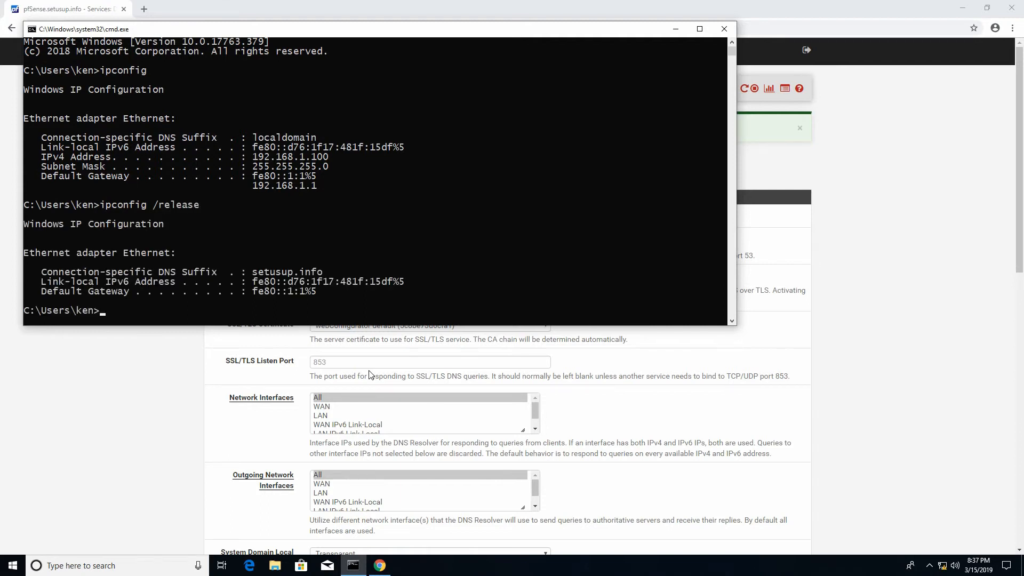
key(Up)
key(BackSpace)
key(BackSpace)
key(BackSpace)
key(BackSpace)
key(BackSpace)
text(new)
key(Return)
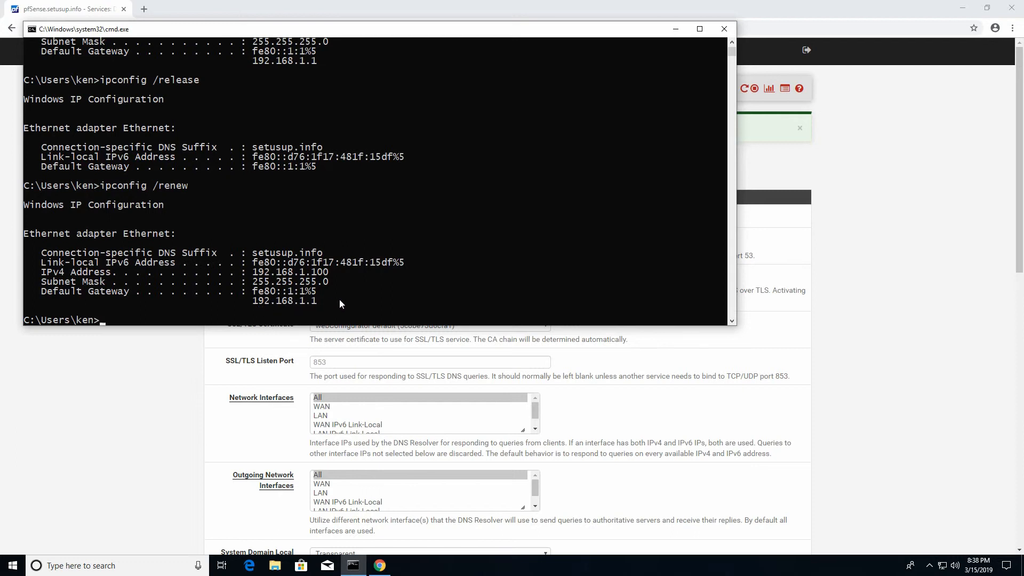
- Ping nas and confirm it resolves to nas.setusup.info at 192.168.1.200
text(ping nas)
key(Return)
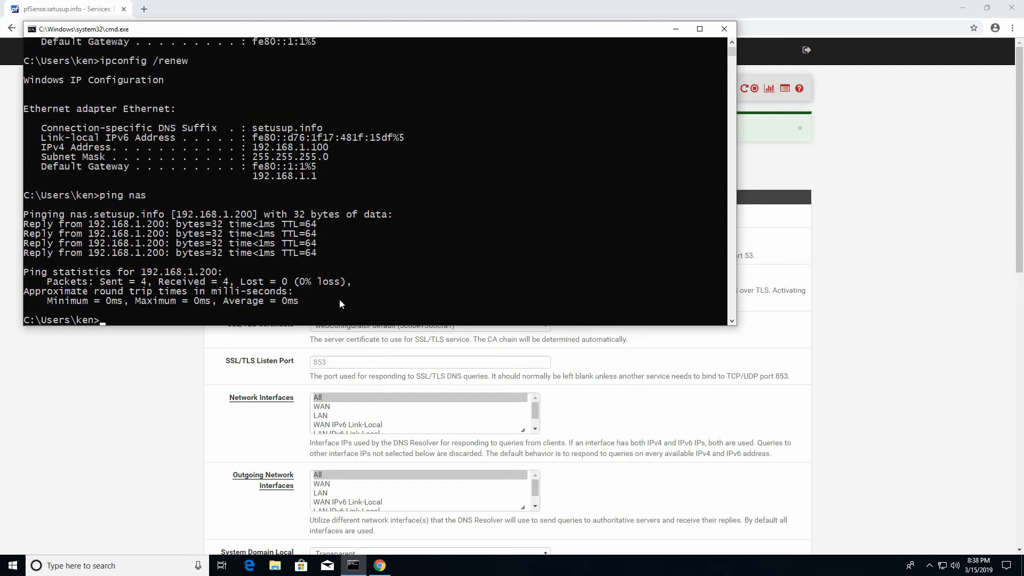
key(Return)
click(852, 133)
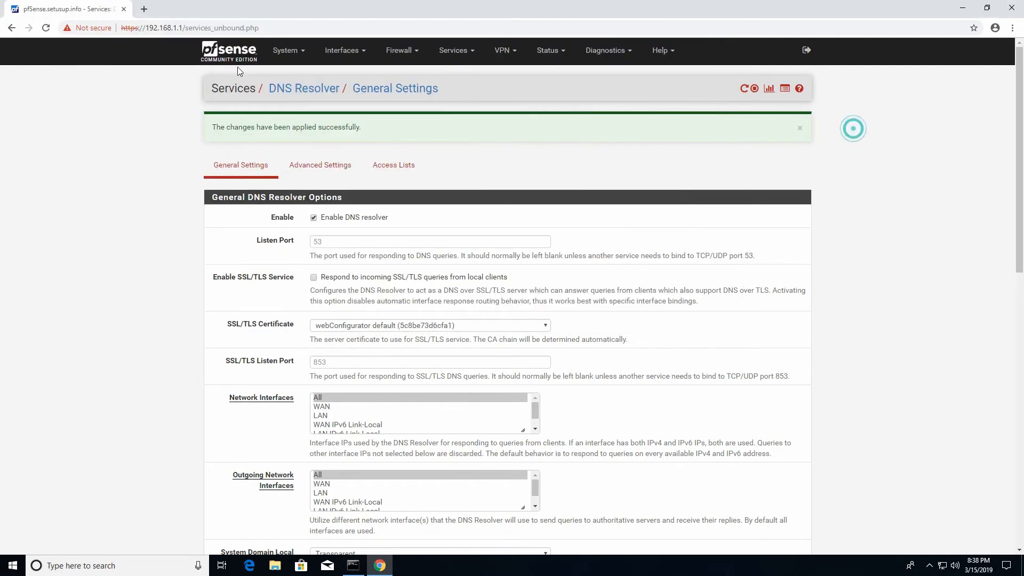
click(144, 10)
text(ht)
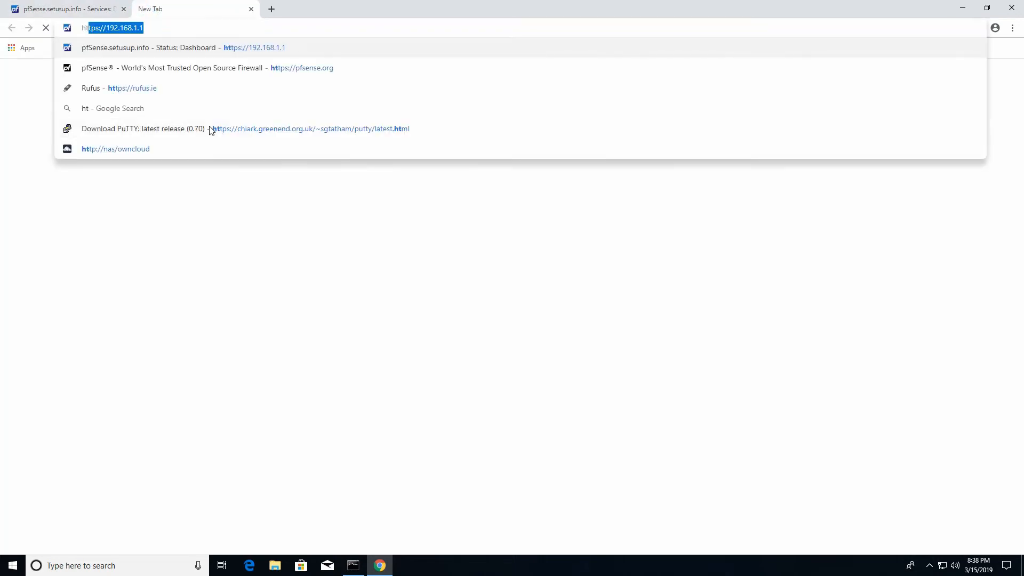
text(tp://nas/)
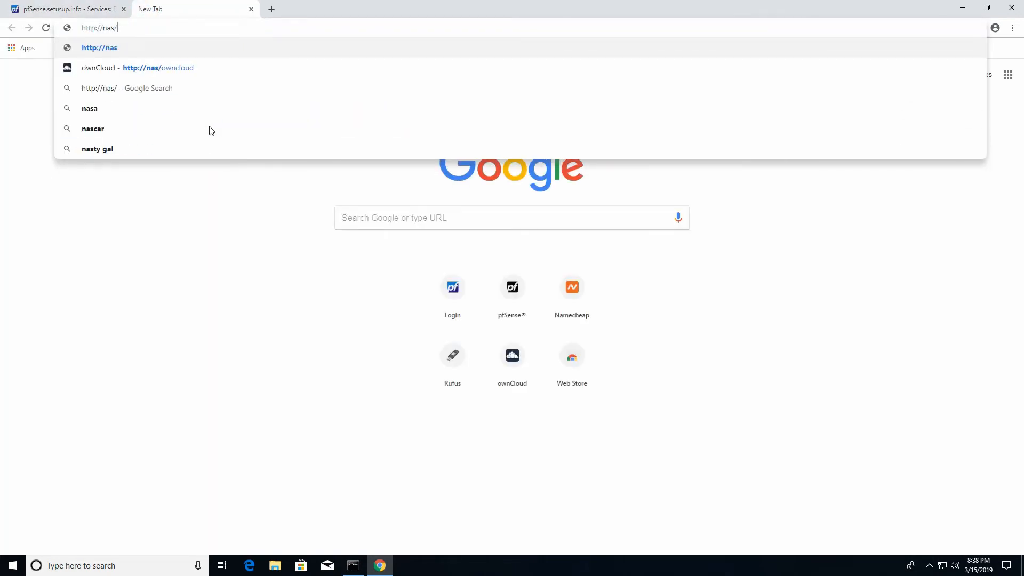
text(owncloud)
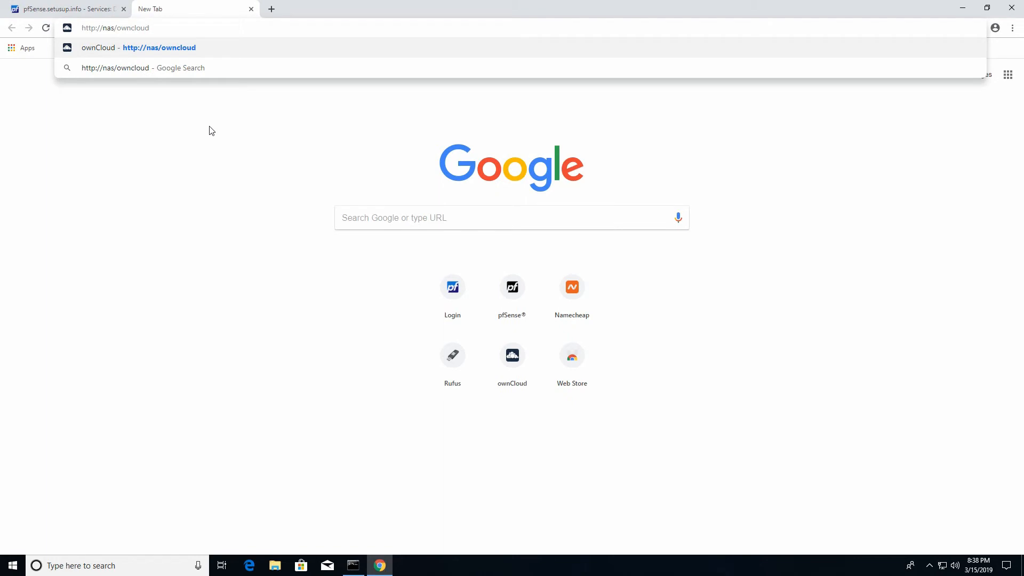
key(Return)
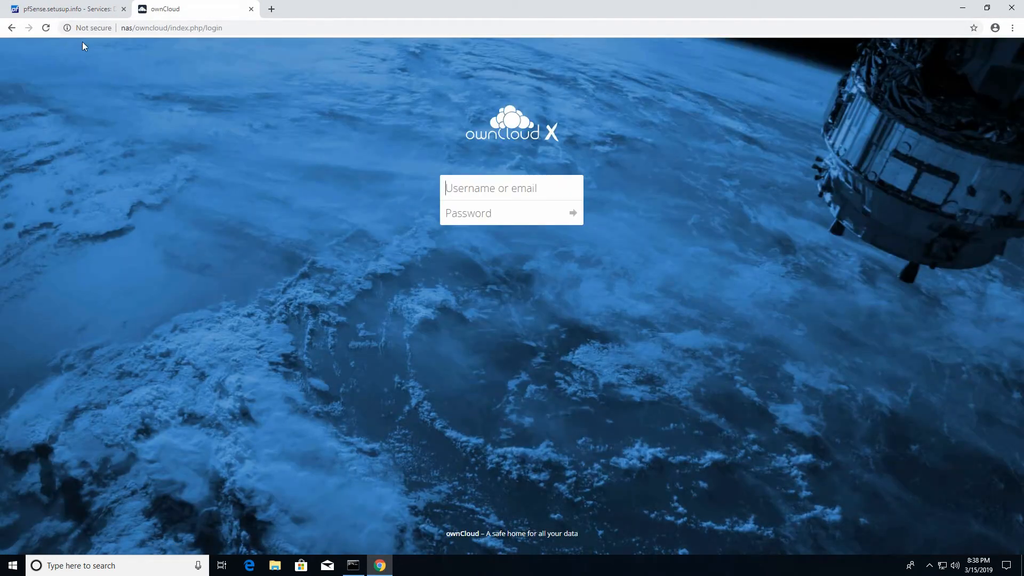
click(80, 9)
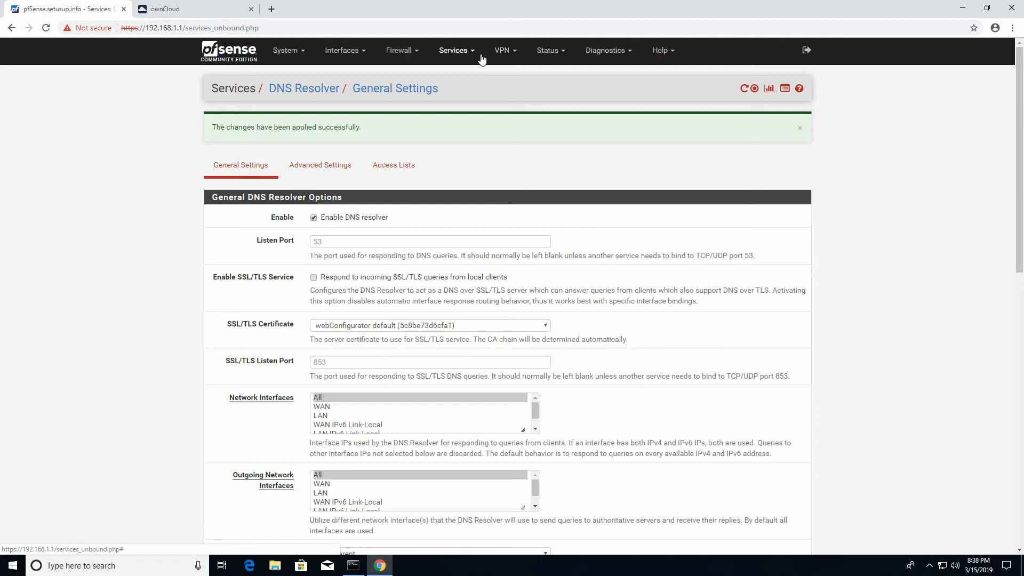
- Start a new rule from the Firewall > NAT Port Forward list
click(404, 53)
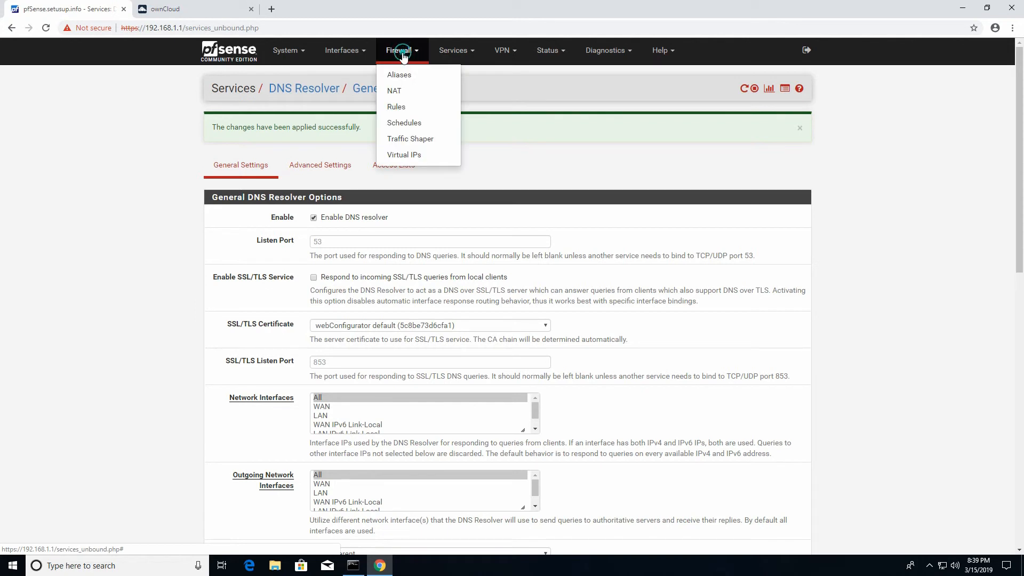
click(397, 96)
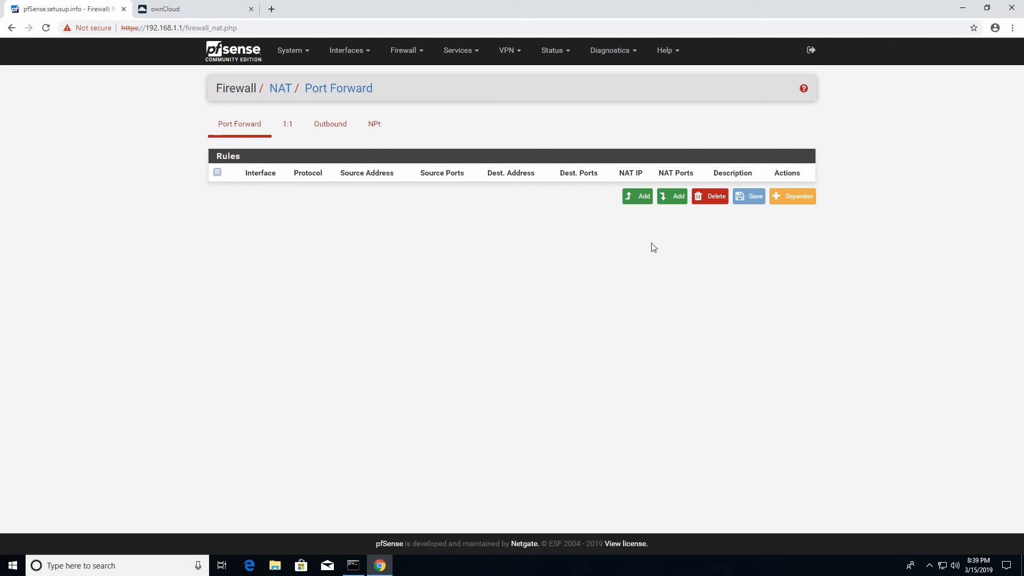
click(631, 200)
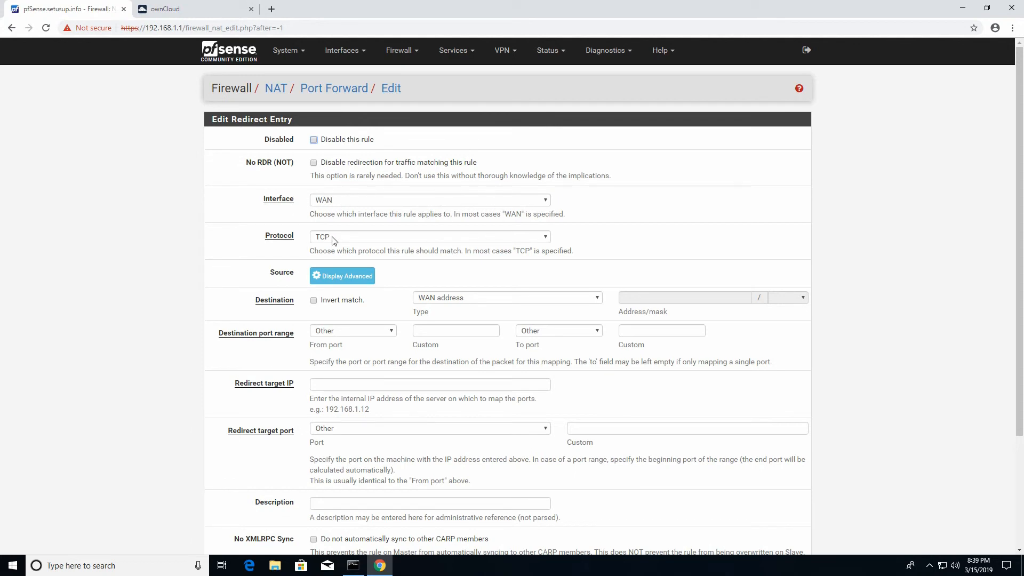
- Keep protocol TCP, set destination to Any, and set the destination port range to HTTP (80–80)
click(369, 239)
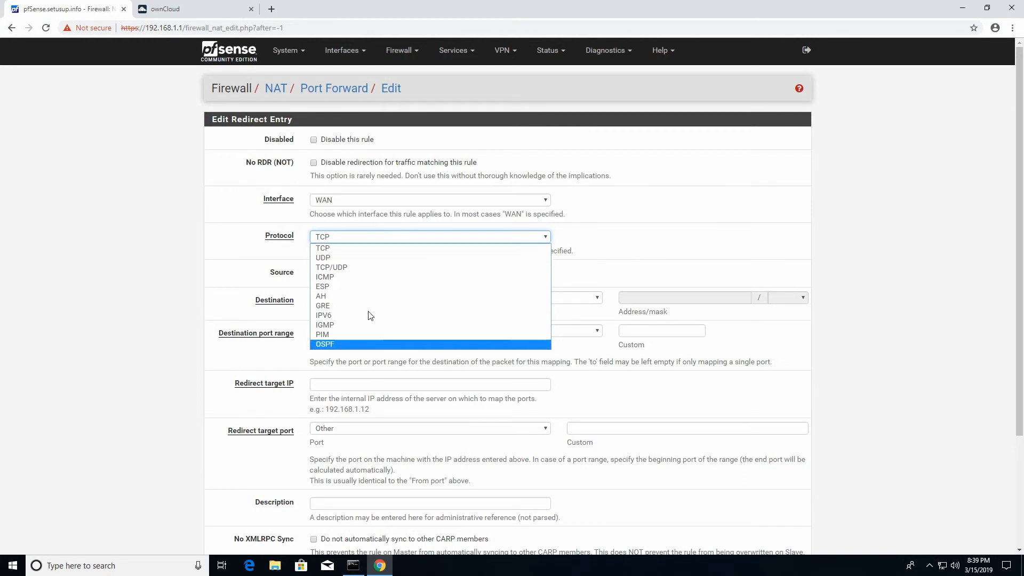
click(330, 249)
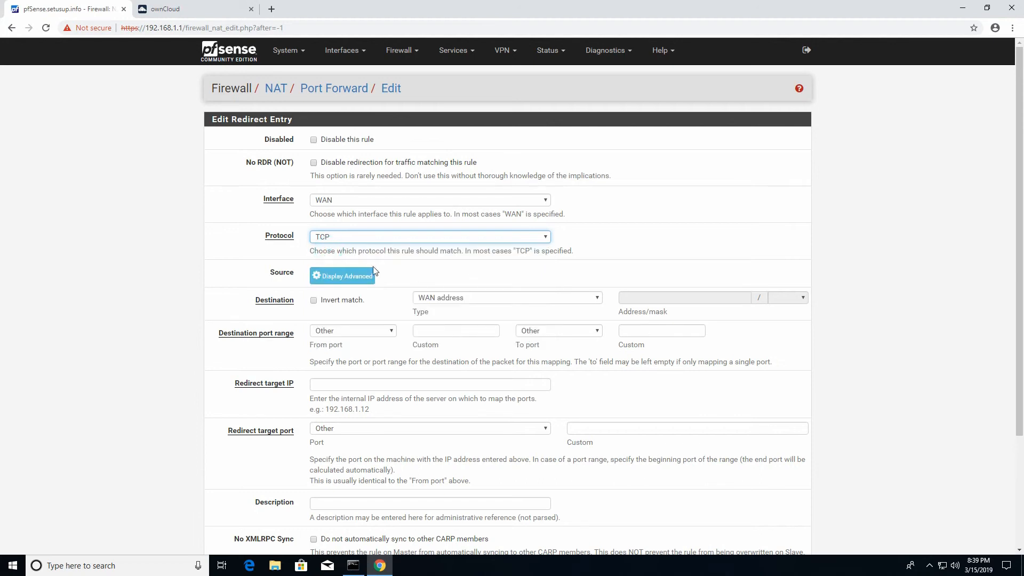
click(442, 300)
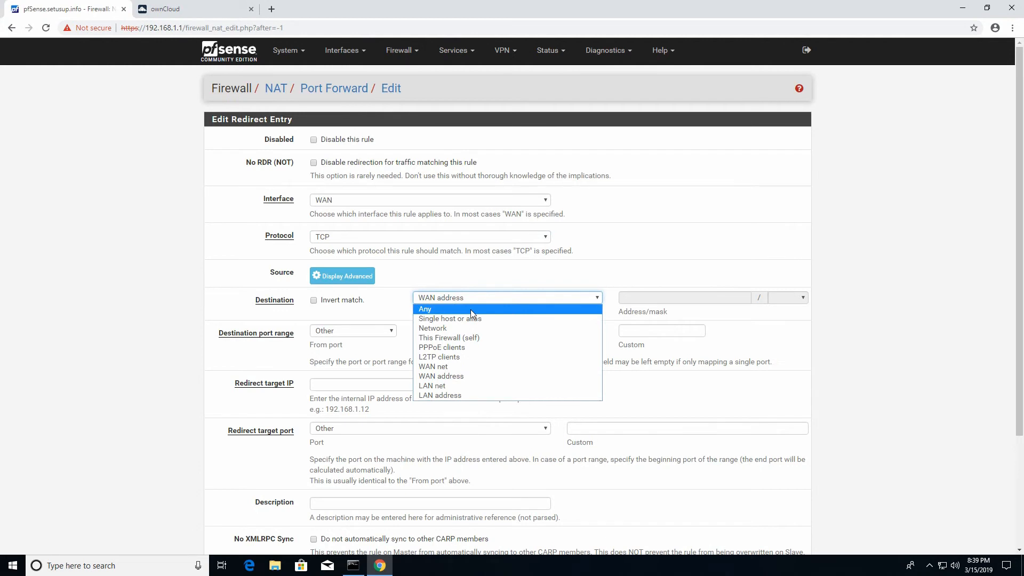
click(470, 310)
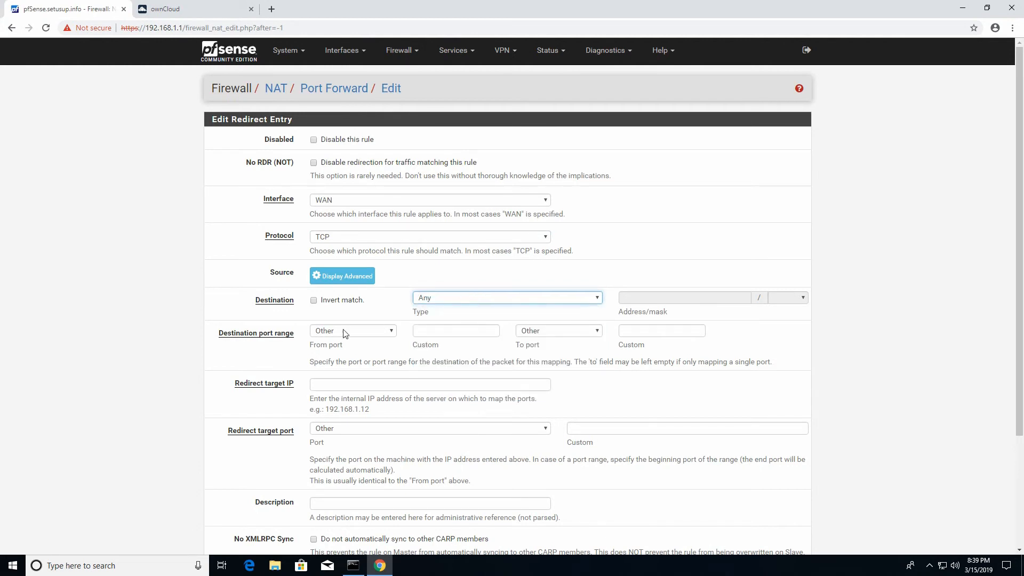
click(455, 331)
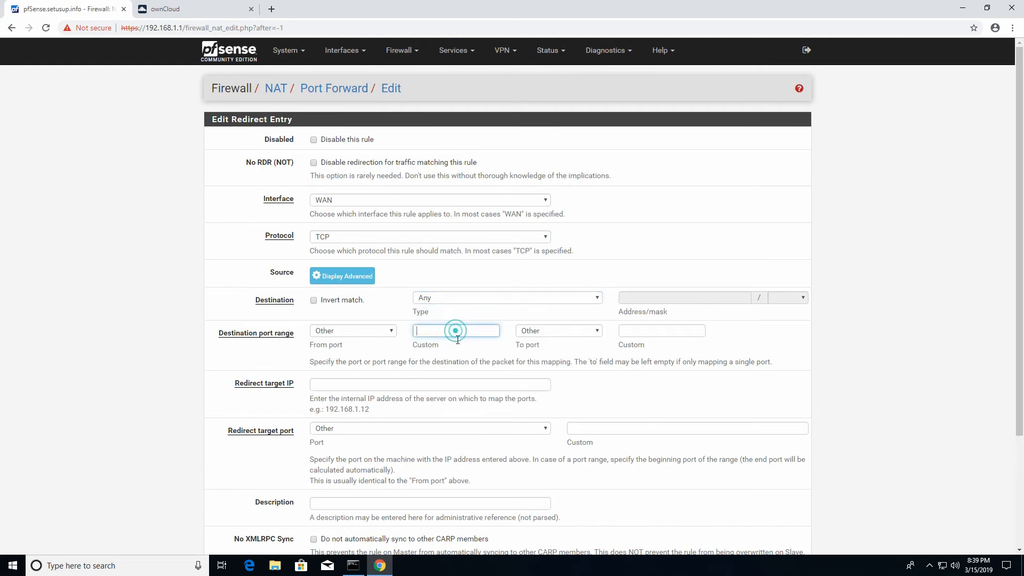
text(80)
key(Tab)
key(Tab)
text(80)
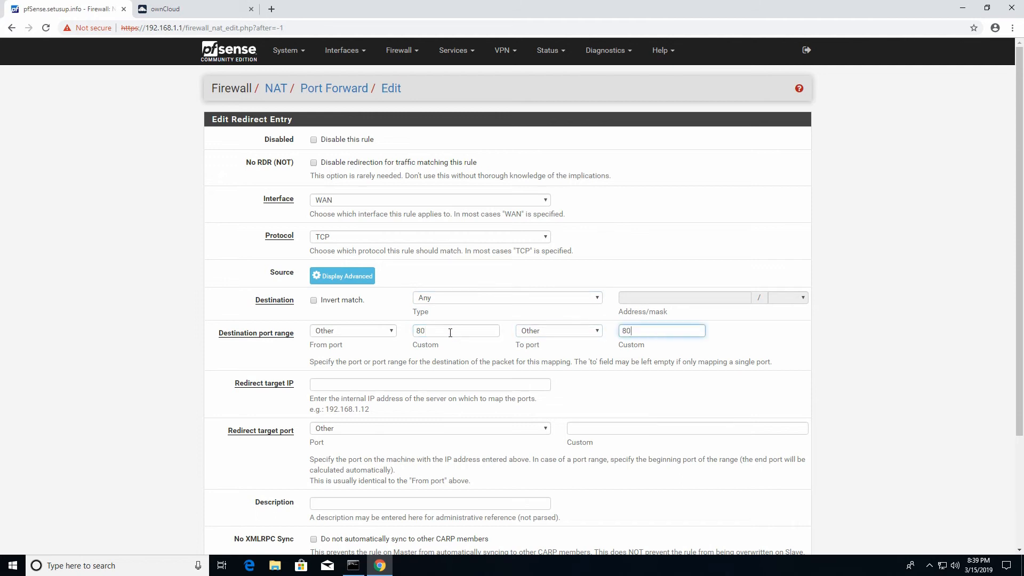
click(388, 333)
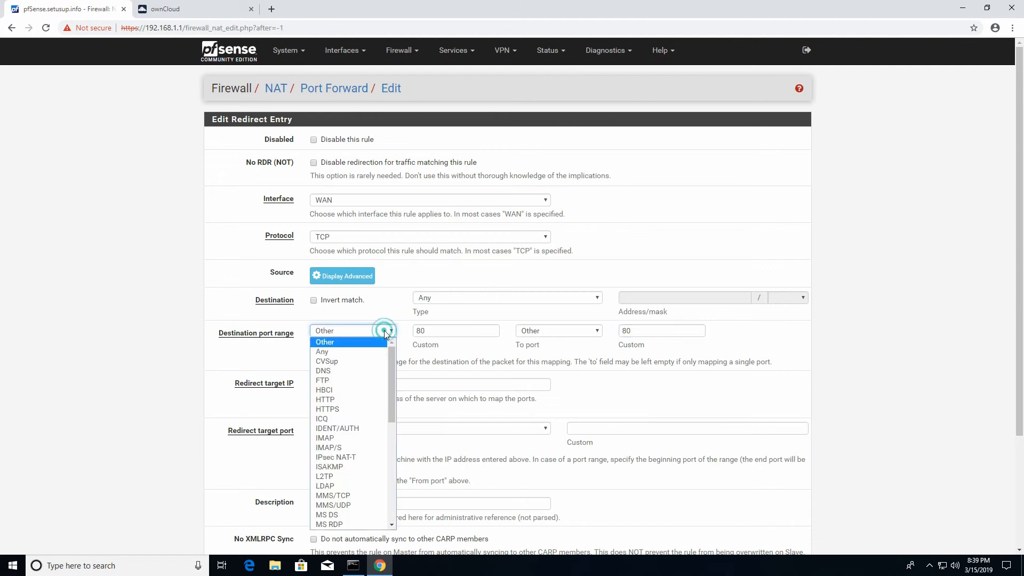
click(361, 399)
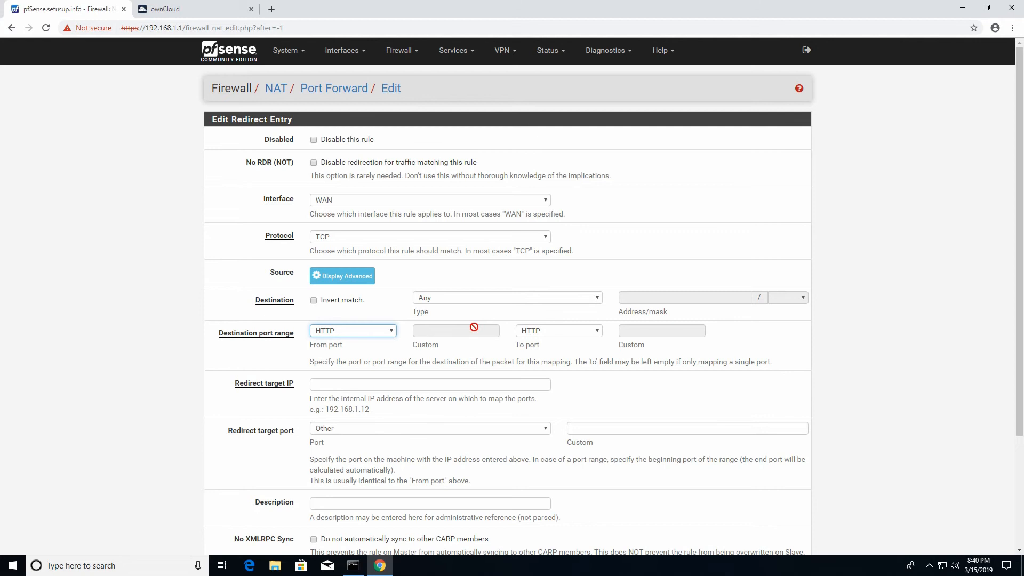
- Redirect to target IP 192.168.1.200 on port HTTP, described 'Web redirection to NAS'
click(321, 383)
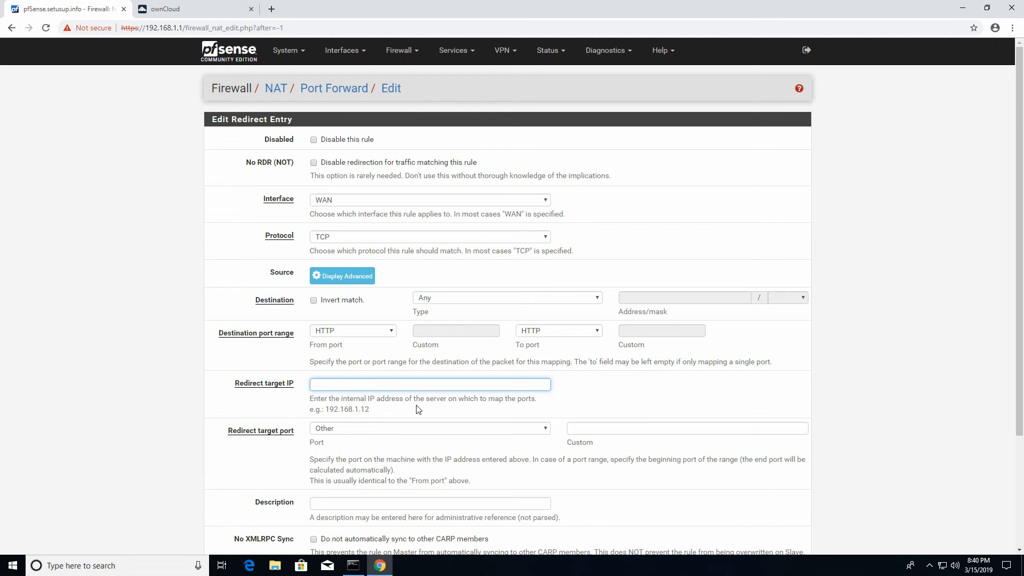
text(192.168.1.200)
click(669, 428)
click(544, 431)
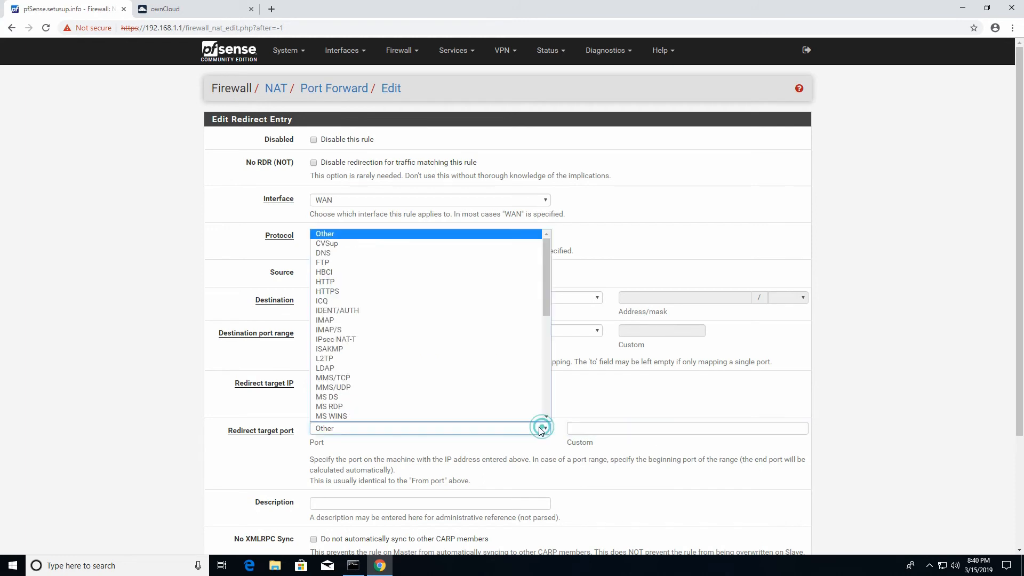
click(375, 287)
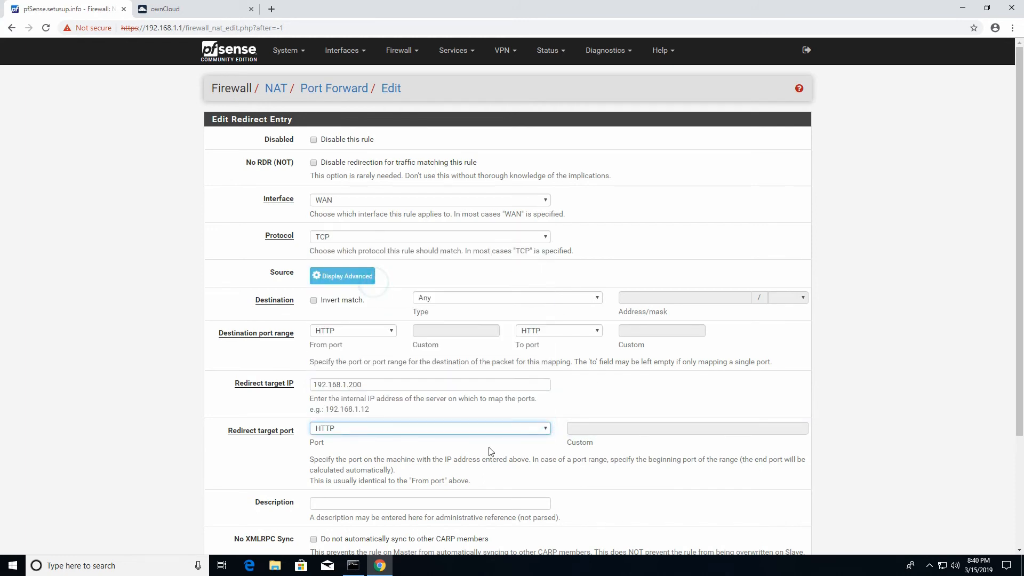
scroll(558, 448, down, 3)
click(353, 357)
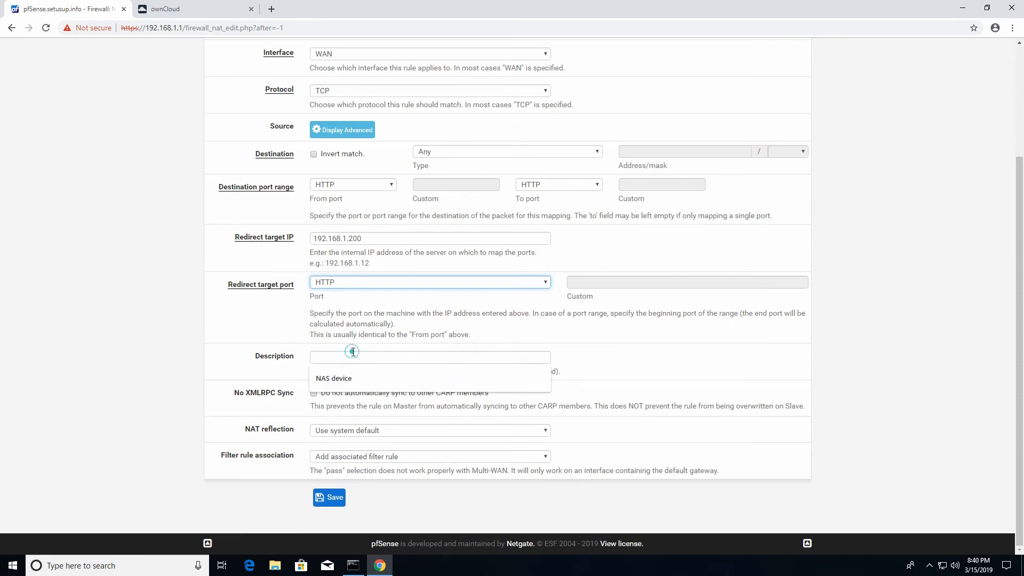
text(W)
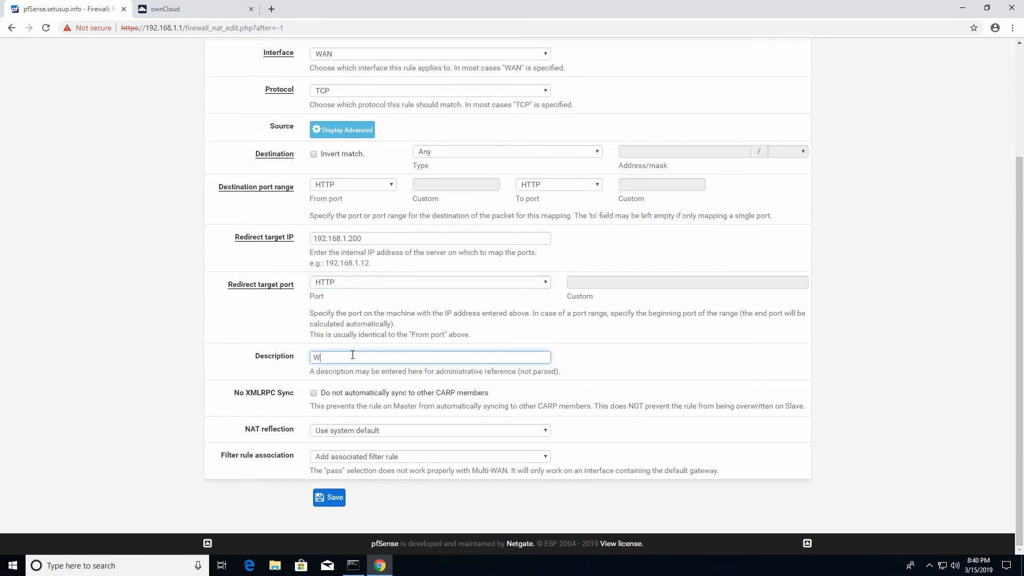
text(eb redirection to NAS)
- Save the 'Web redirection to NAS' port-forward rule and apply the NAT changes
click(329, 498)
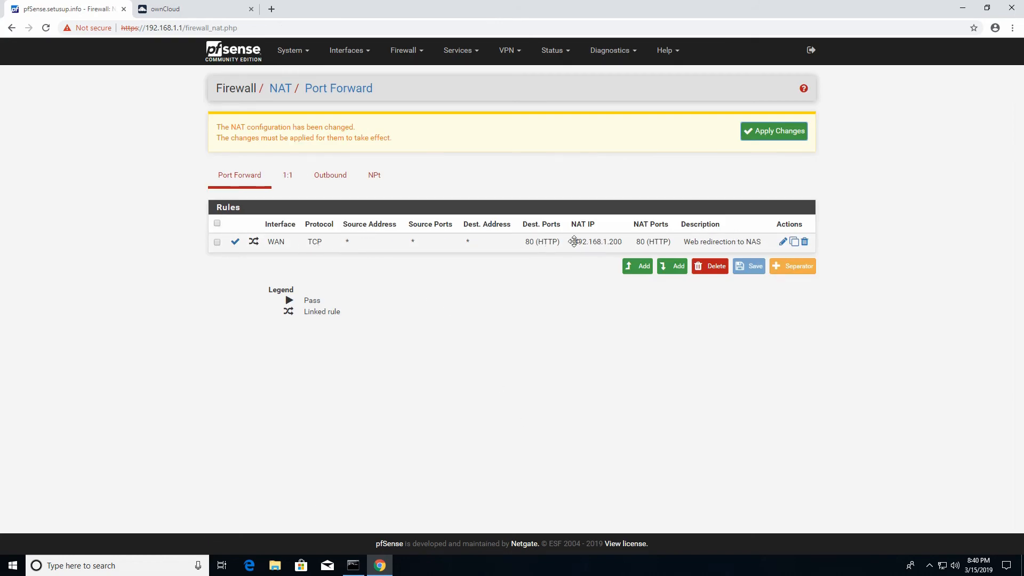
click(800, 133)
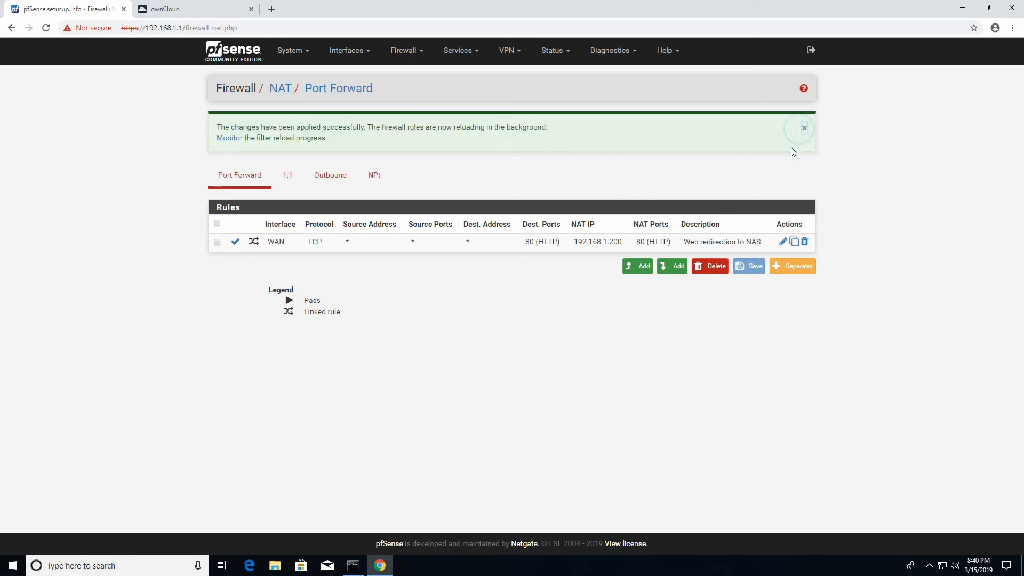